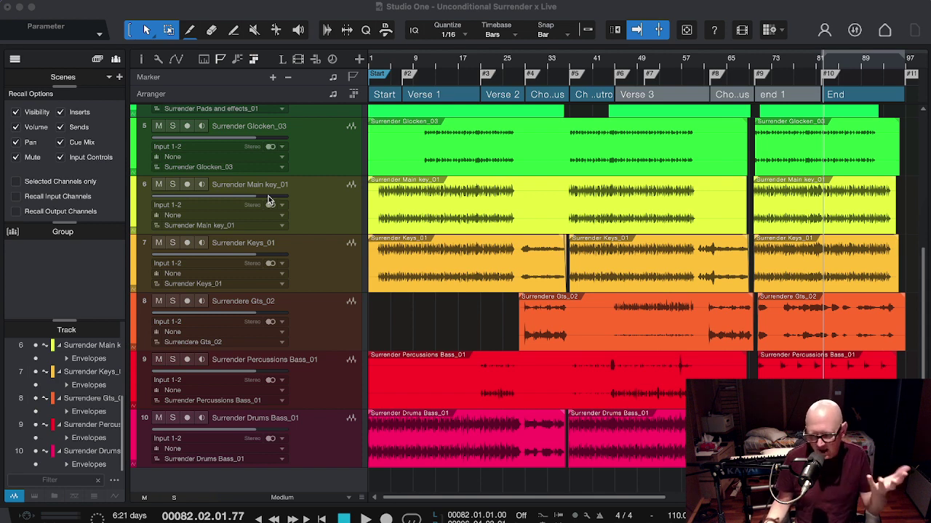
# - Load the Drums Live track preset, adding Kick, Snare, Hi Hat, OH and OH R tracks
pyautogui.click(262, 10)
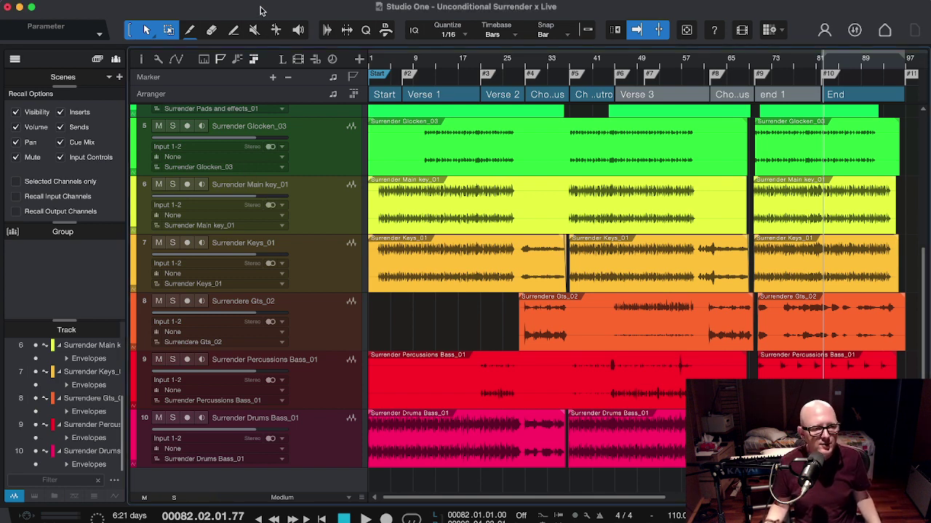
pyautogui.click(184, 1)
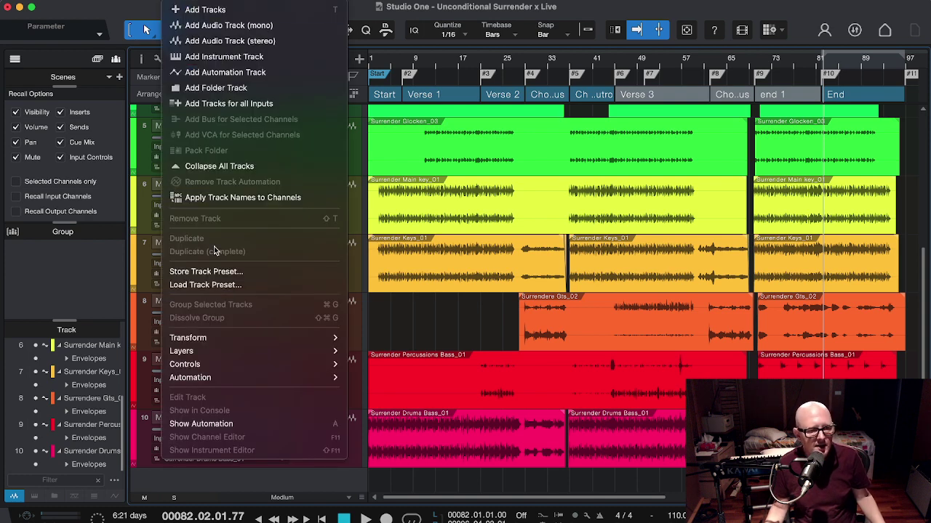
pyautogui.click(215, 290)
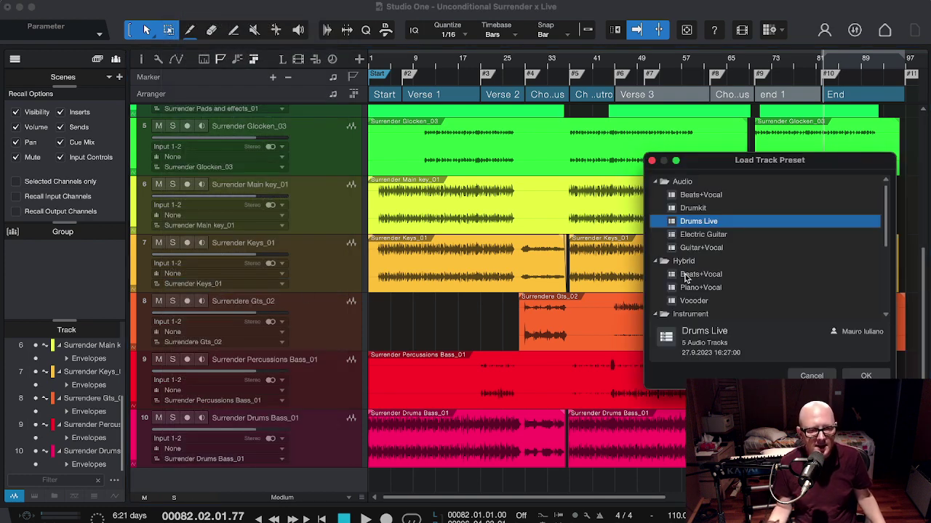
pyautogui.doubleClick(698, 221)
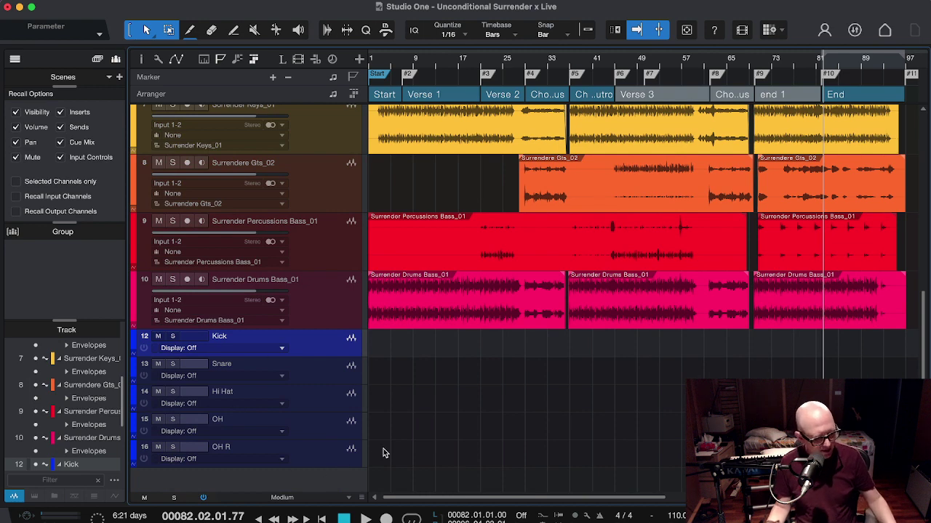
pyautogui.press('F3')
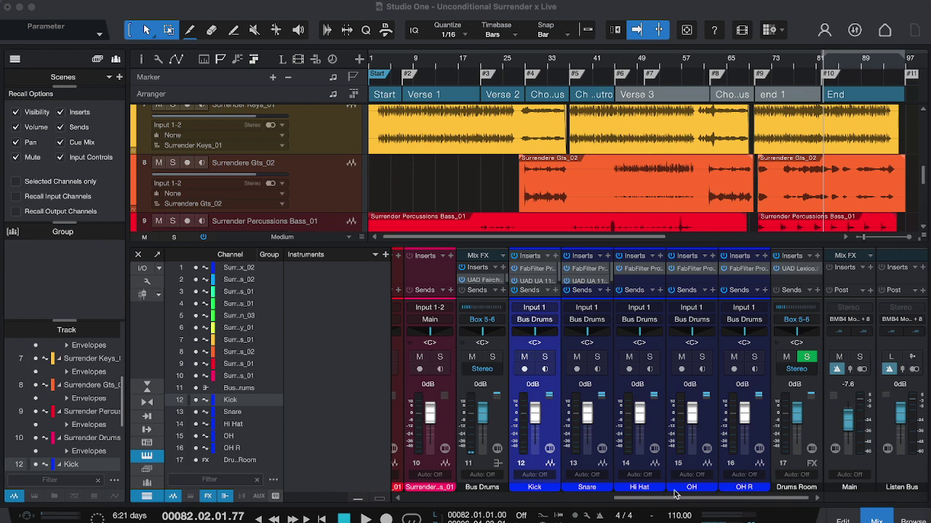
pyautogui.click(483, 489)
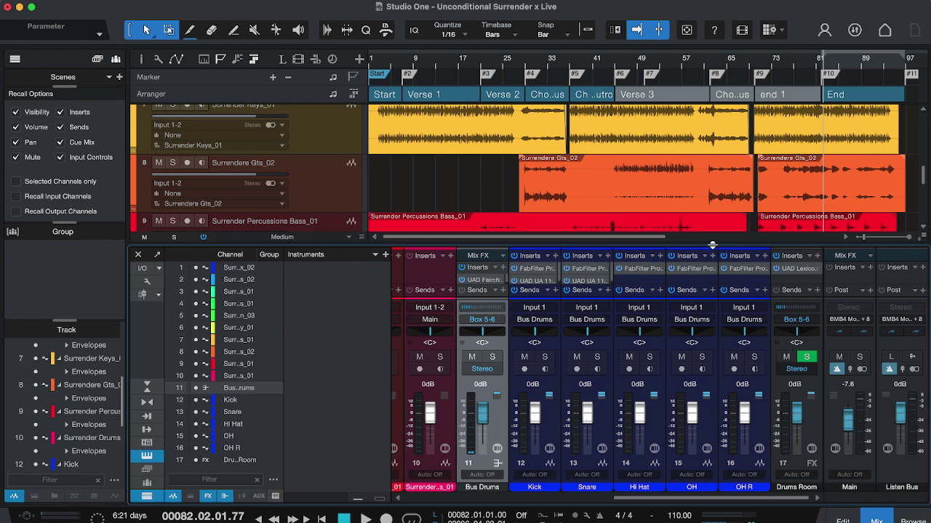
pyautogui.moveTo(716, 244); pyautogui.dragTo(714, 162)
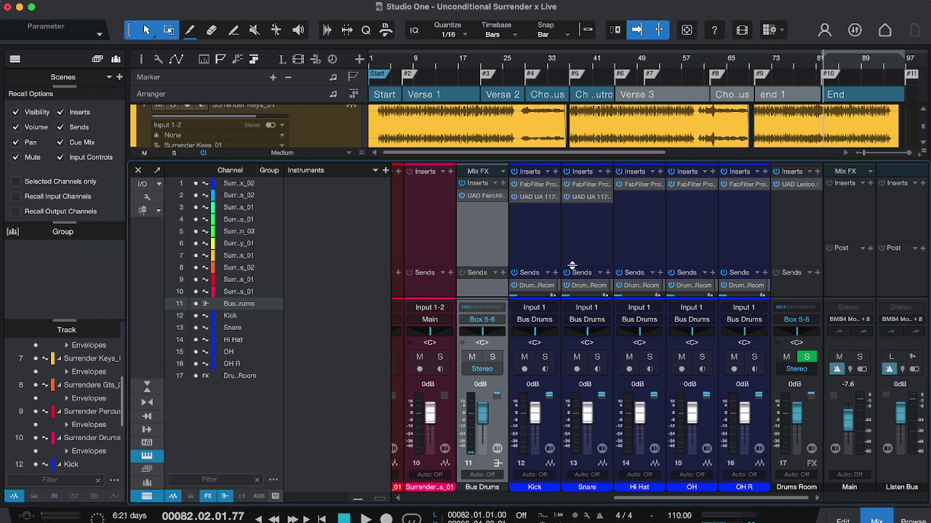
pyautogui.moveTo(571, 267); pyautogui.dragTo(573, 216)
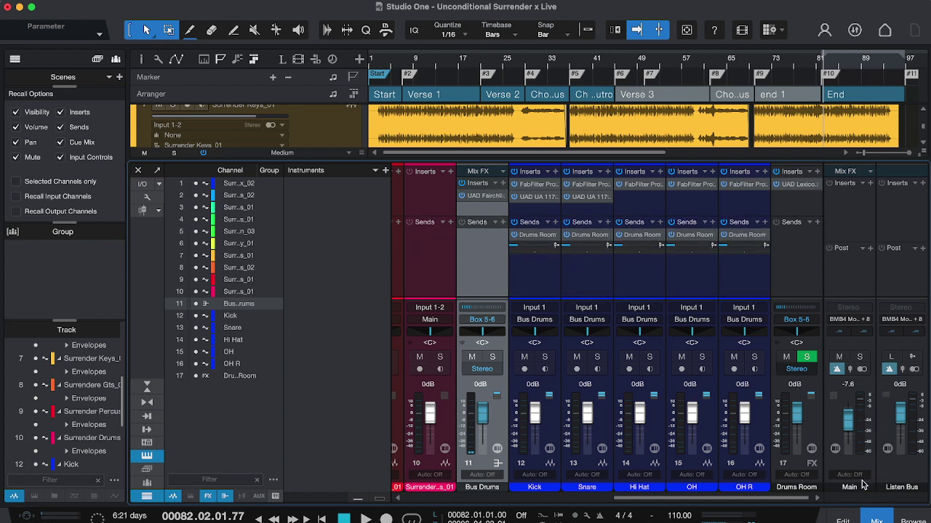
pyautogui.click(797, 491)
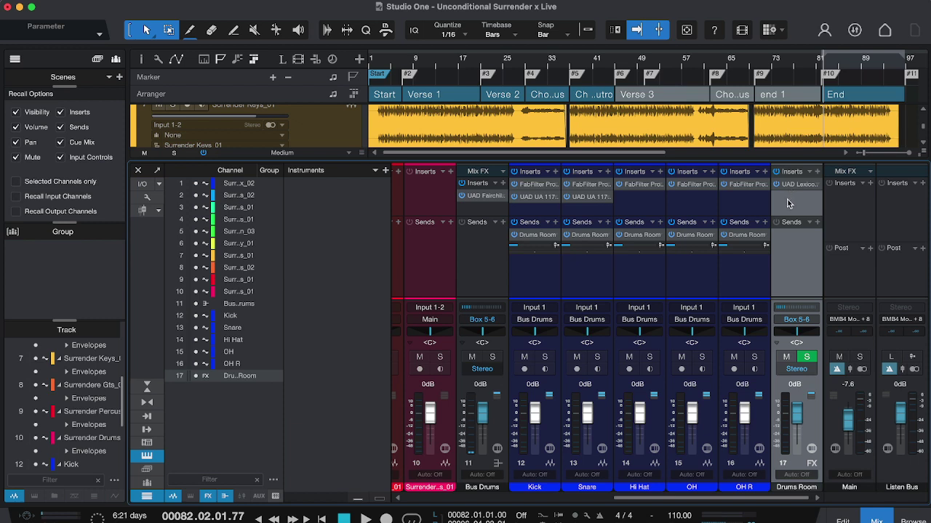
pyautogui.press('F3')
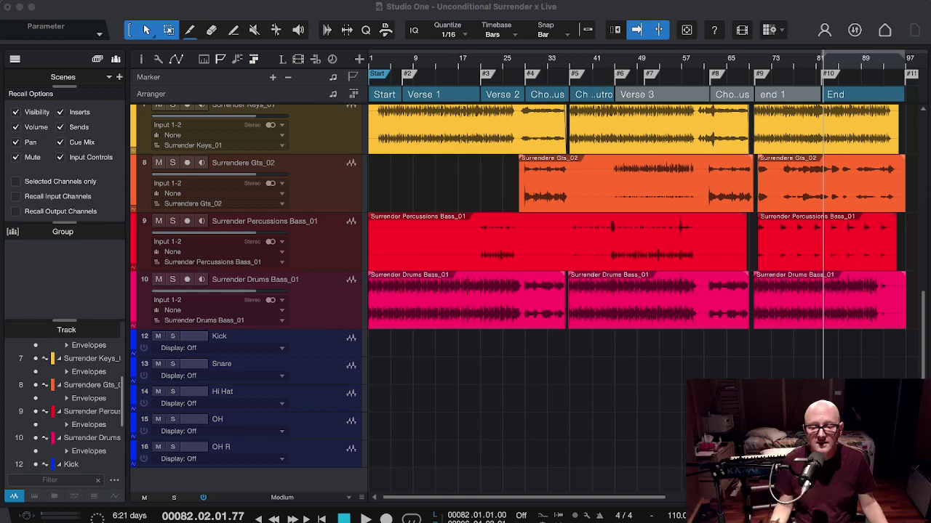
# - Select the Kick track, enlarge all track lanes with Shift+E, then select Surrender Drums Bass
pyautogui.scroll(2, 505, 331)
pyautogui.scroll(5, 506, 335)
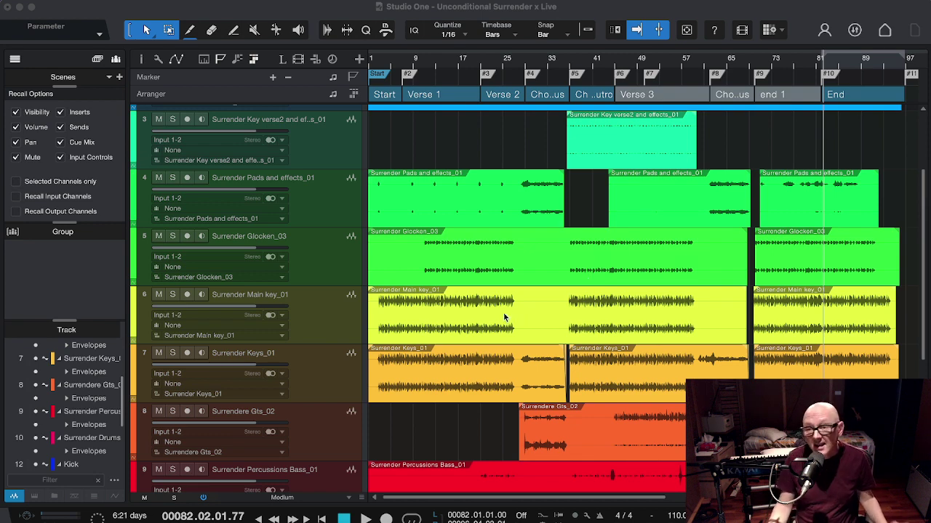
pyautogui.scroll(-5, 509, 317)
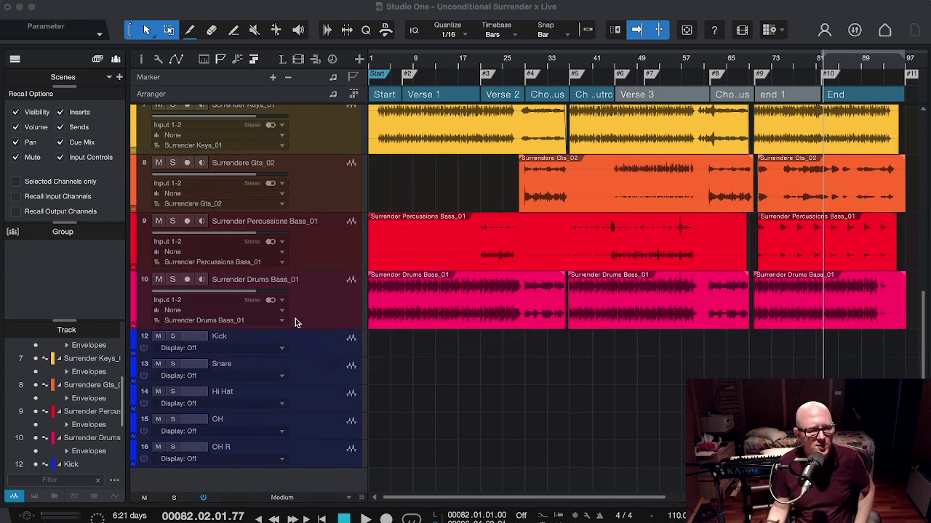
pyautogui.click(324, 349)
pyautogui.hotkey('shift', 'e')
pyautogui.hotkey('shift', 'e')
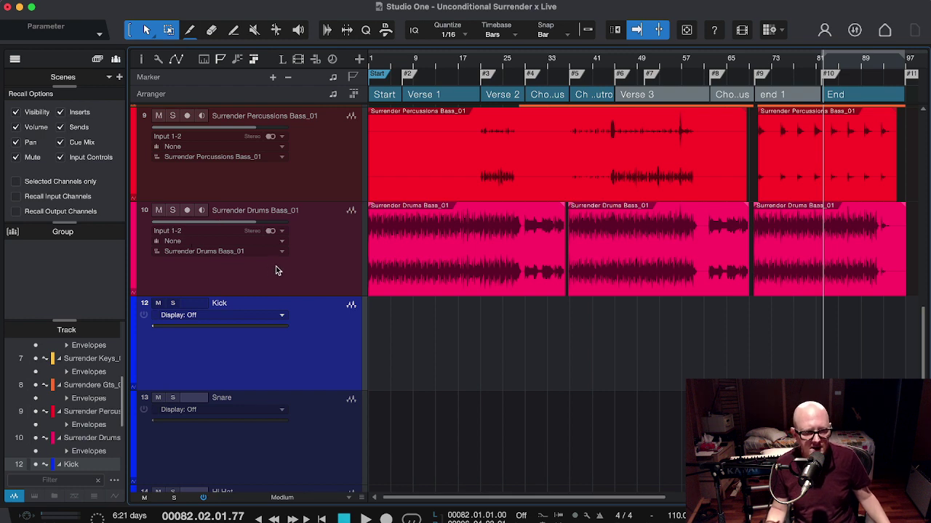
pyautogui.click(332, 255)
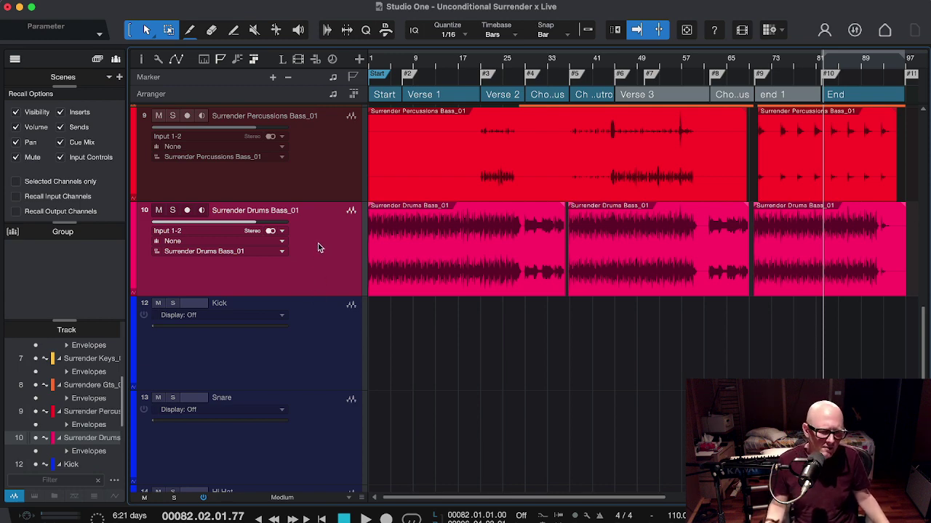
# - Select the five drum tracks Kick through OH R and toggle their automation lanes off
pyautogui.click(225, 365)
pyautogui.scroll(-4, 277, 373)
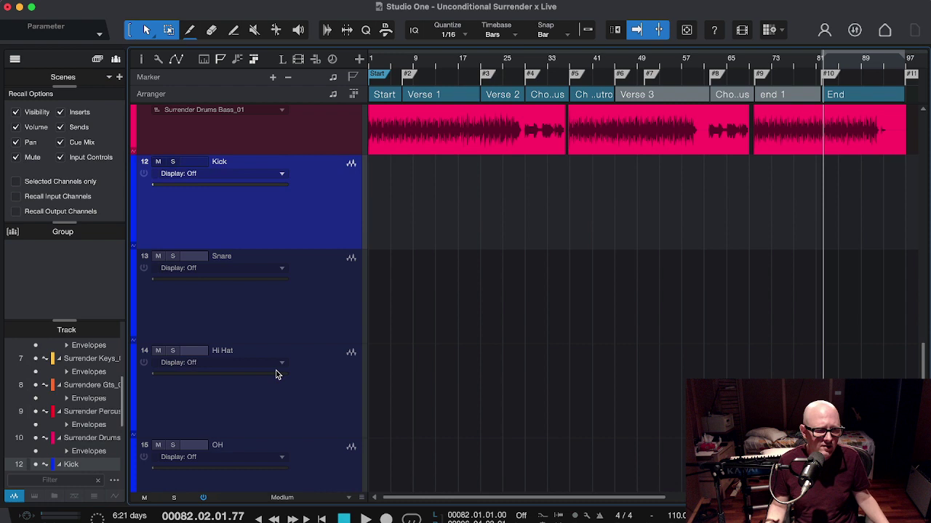
pyautogui.scroll(-3, 276, 374)
pyautogui.keyDown('shift'); pyautogui.click(274, 435); pyautogui.keyUp('shift')
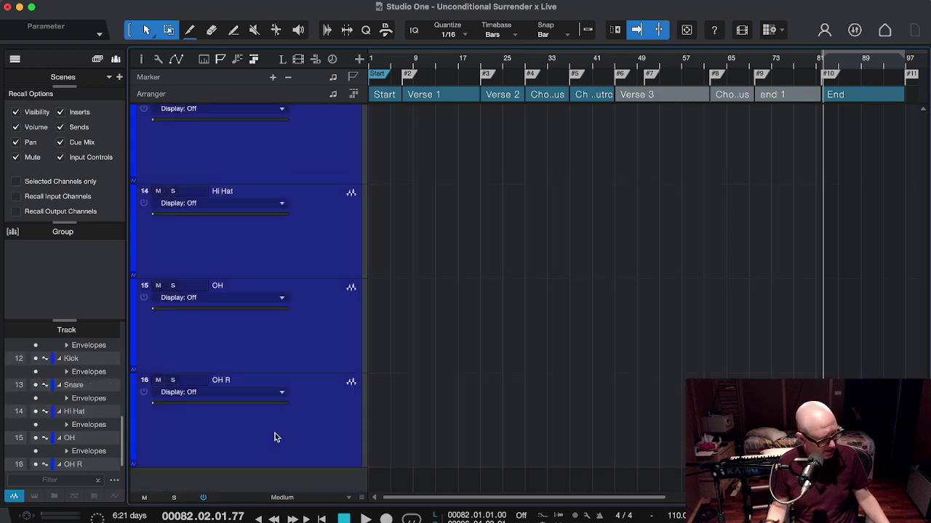
pyautogui.press('a')
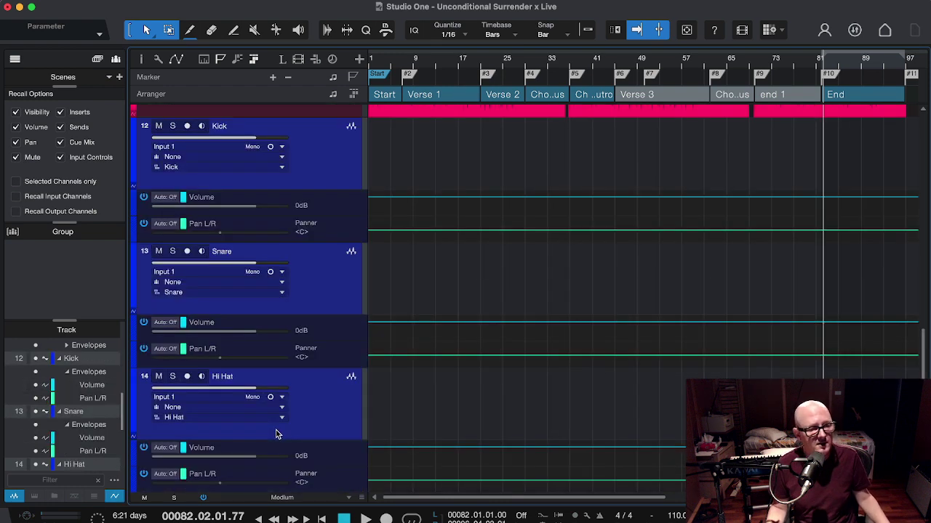
pyautogui.press('a')
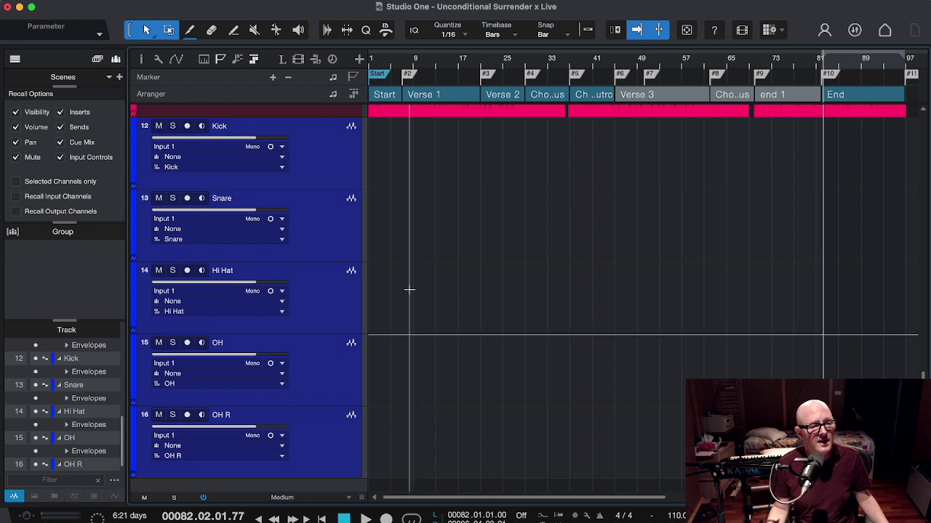
# - Scroll through the drum tracks to review their mono Input 1 routing
pyautogui.scroll(6, 345, 262)
pyautogui.scroll(-4, 344, 267)
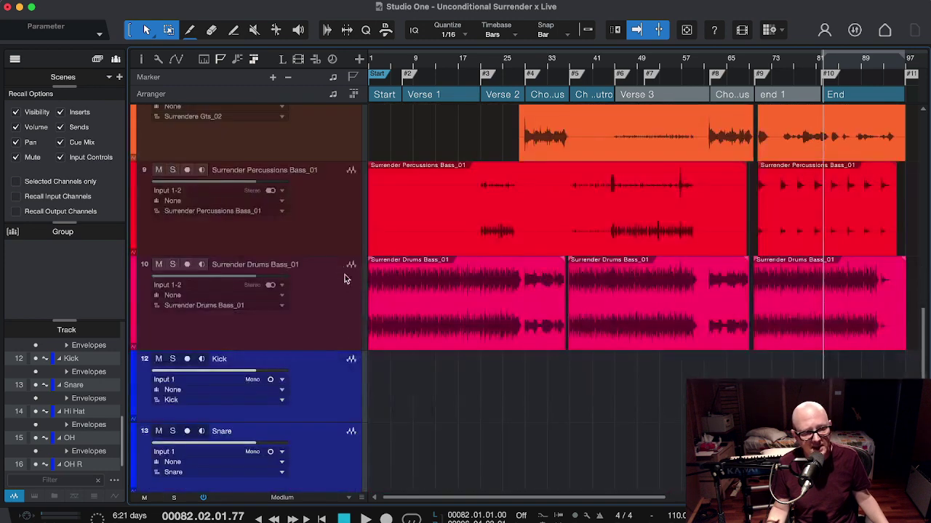
pyautogui.scroll(-2, 327, 378)
pyautogui.scroll(-2, 310, 343)
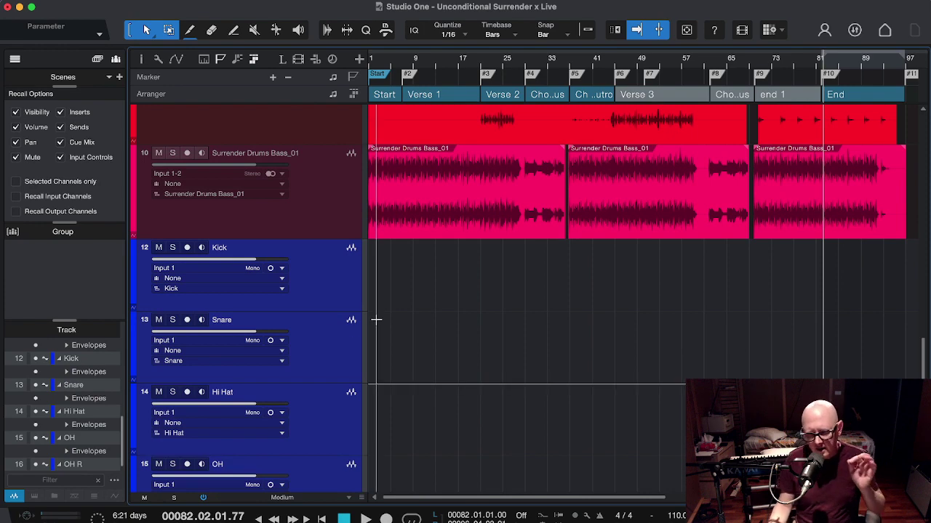
pyautogui.scroll(-3, 405, 320)
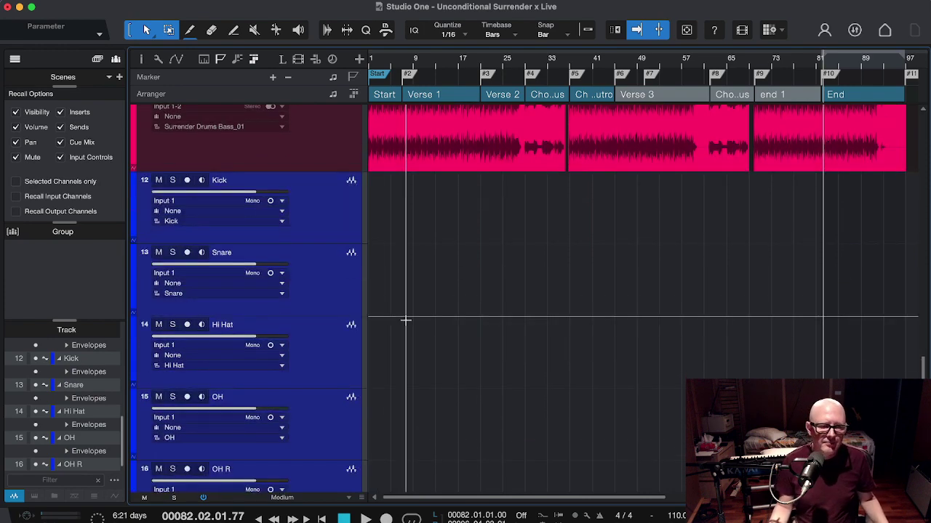
pyautogui.scroll(-3, 404, 319)
pyautogui.scroll(4, 407, 323)
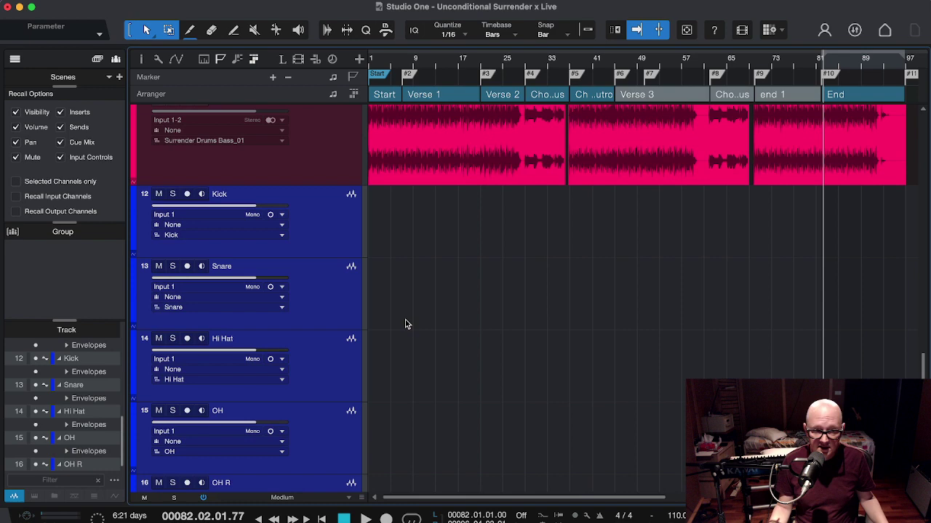
pyautogui.scroll(5, 405, 323)
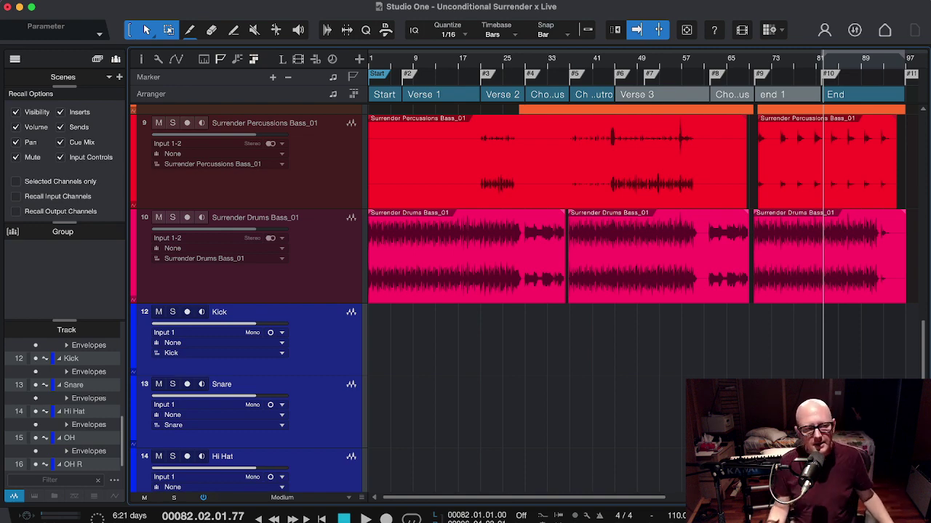
# - Reselect the five drum tracks from Kick down to OH R
pyautogui.rightClick(162, 342)
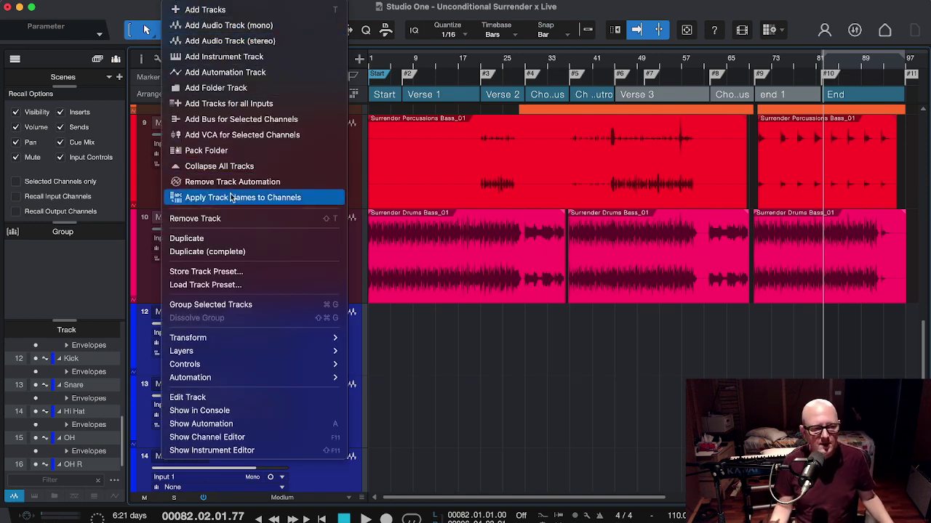
pyautogui.click(557, 364)
pyautogui.click(331, 363)
pyautogui.scroll(-3, 473, 350)
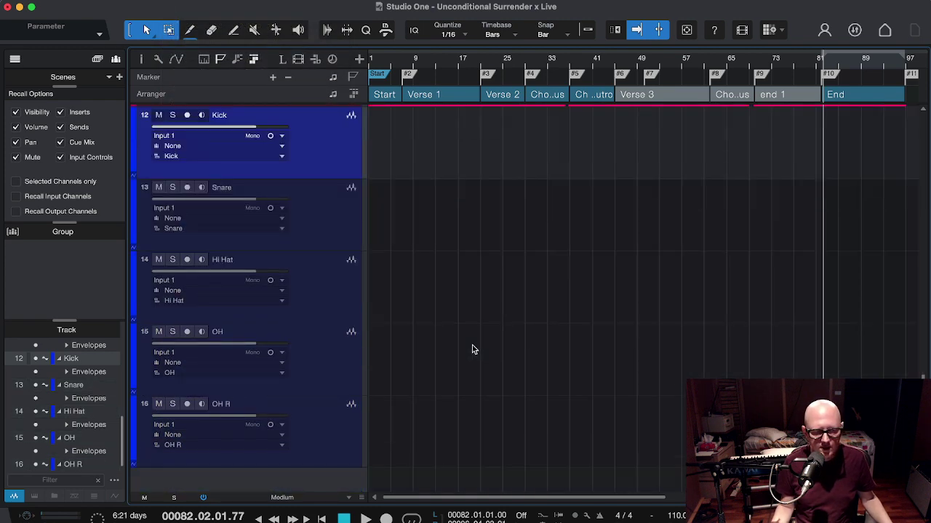
pyautogui.keyDown('shift'); pyautogui.click(319, 436); pyautogui.keyUp('shift')
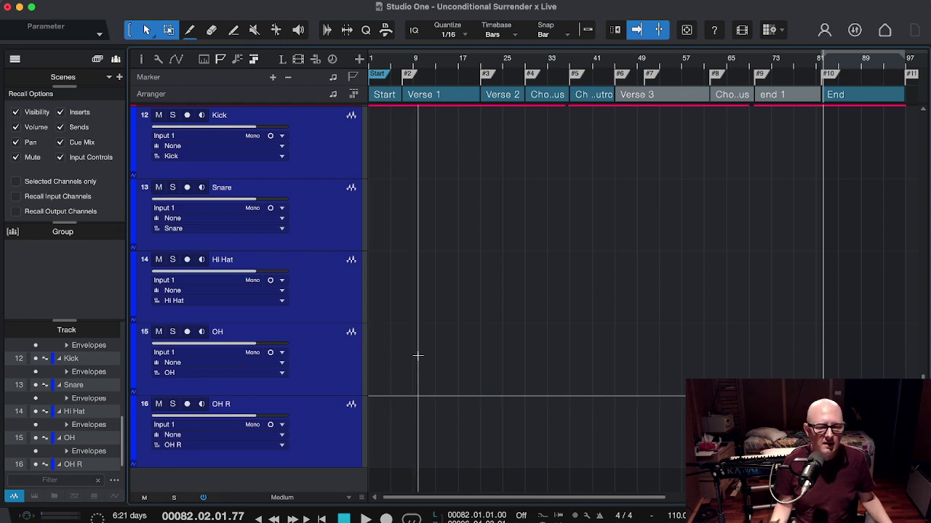
# - Insert the BABY Audio IHNY-2 plugin on the OH channel in the Console
pyautogui.press('F3')
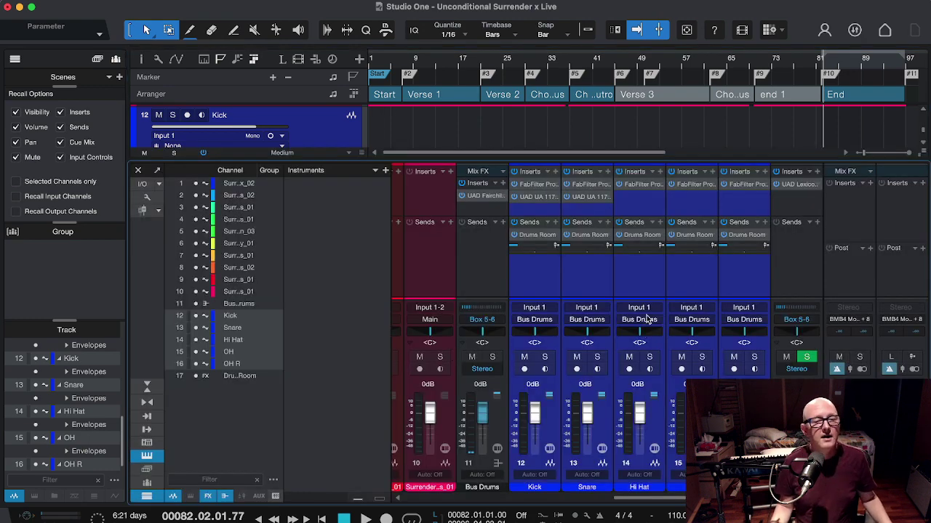
pyautogui.click(709, 205)
pyautogui.click(713, 175)
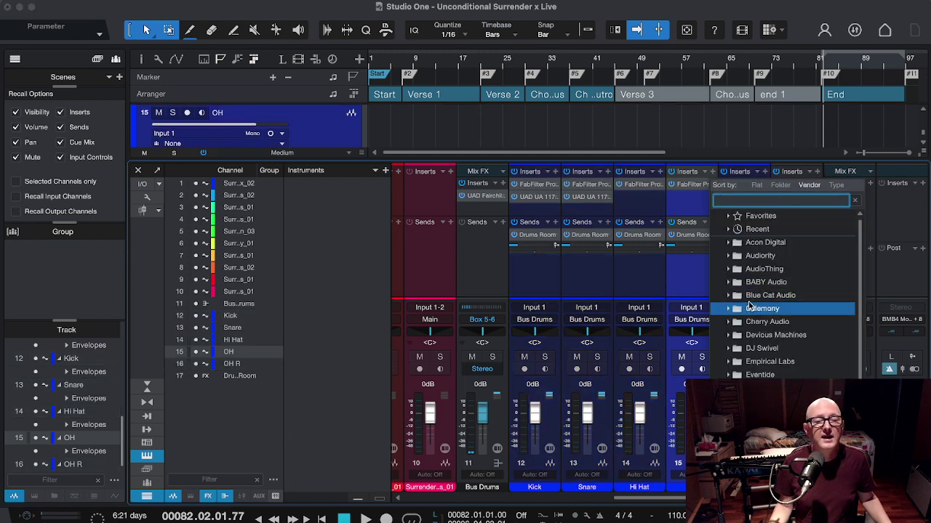
pyautogui.click(756, 282)
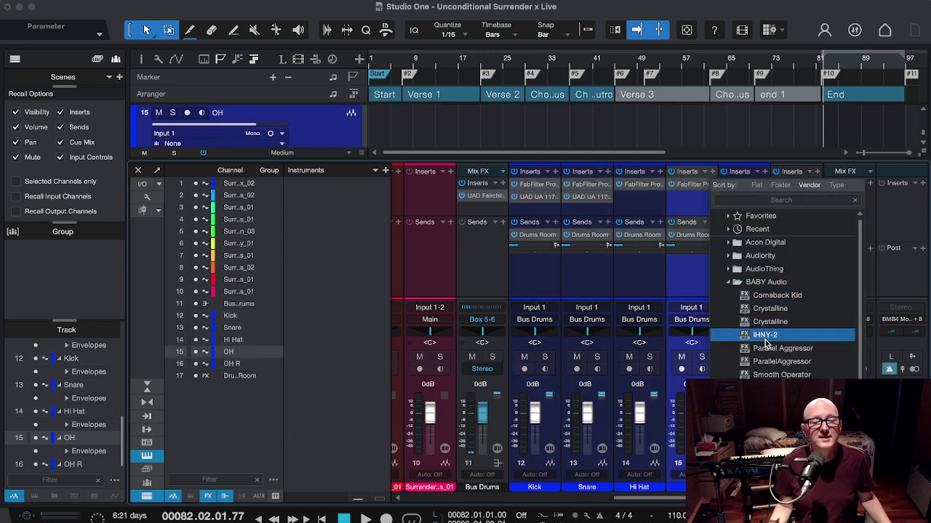
pyautogui.doubleClick(765, 335)
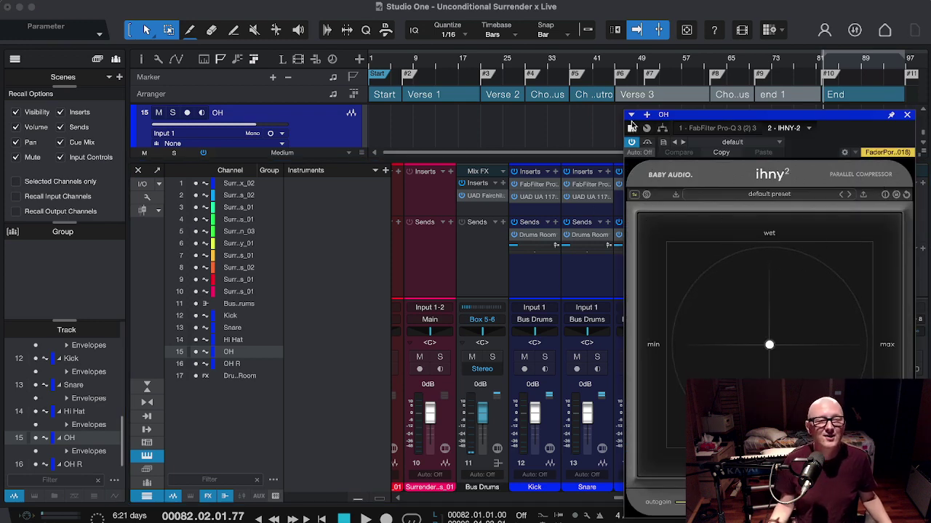
pyautogui.click(908, 115)
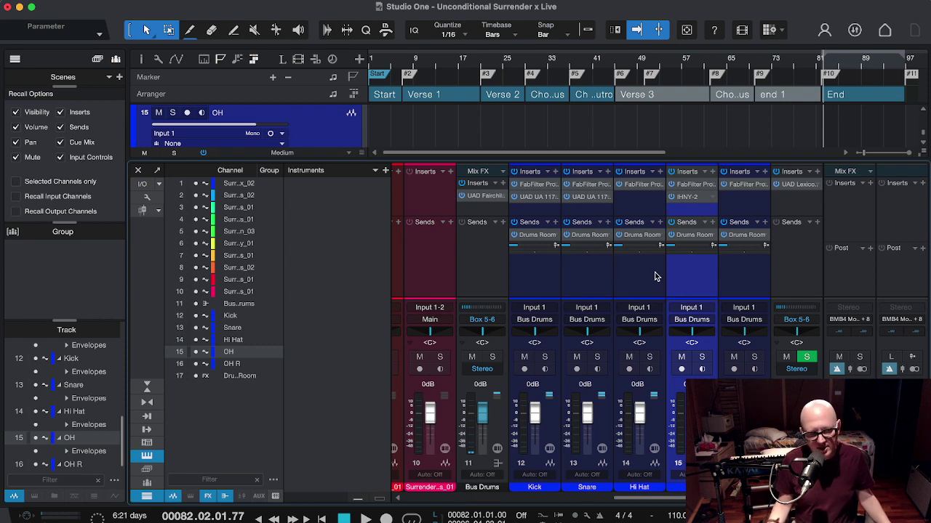
# - Close the Console and abandon storing the OH track alone as a preset
pyautogui.press('F3')
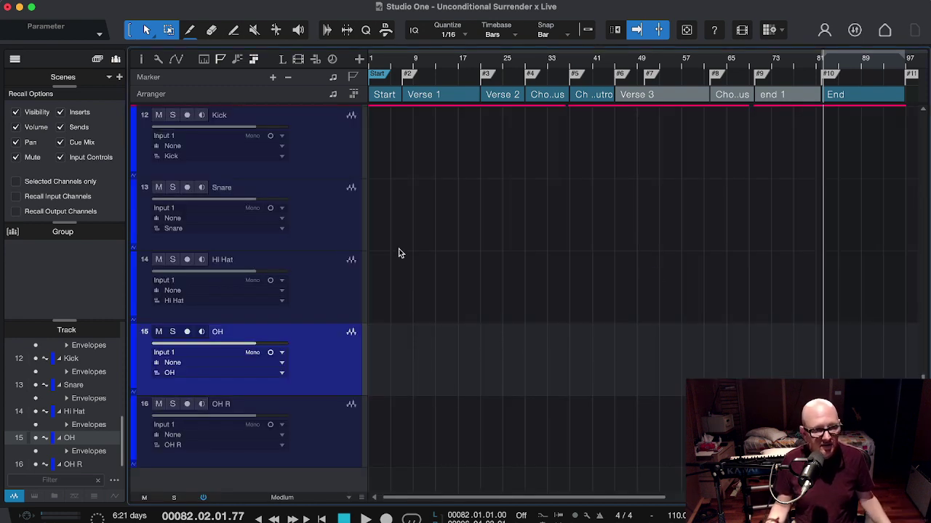
pyautogui.scroll(1, 467, 395)
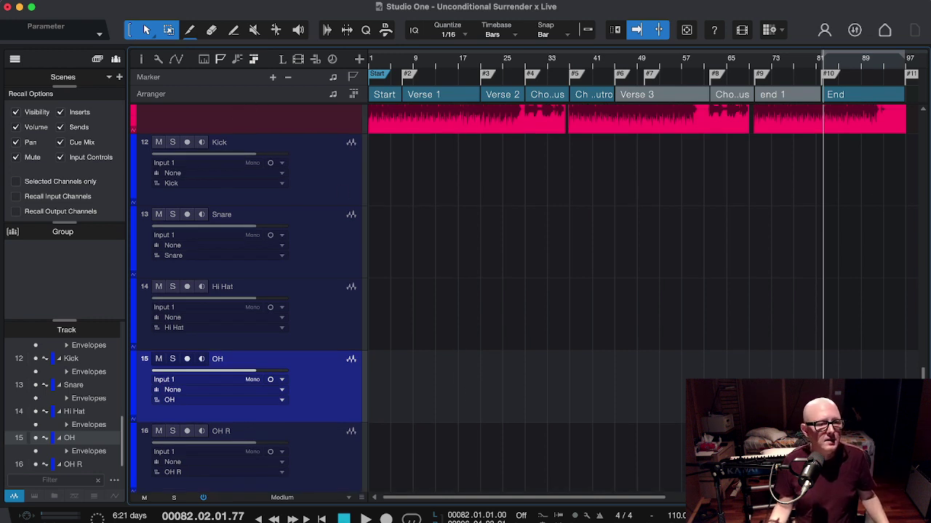
pyautogui.rightClick(163, 118)
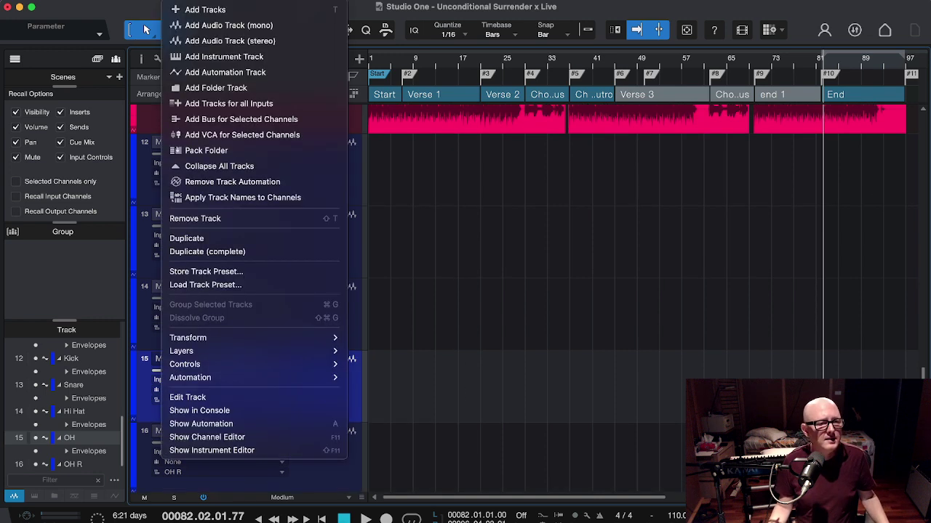
pyautogui.click(245, 274)
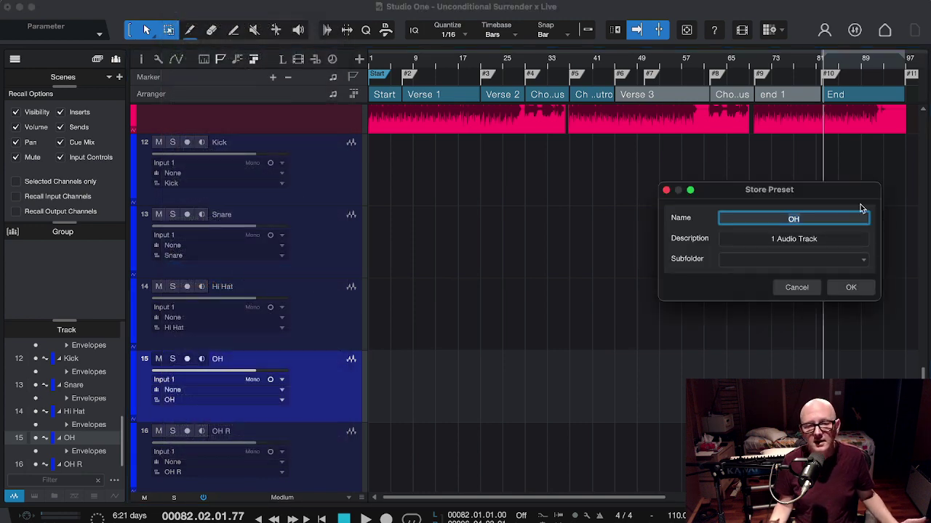
pyautogui.click(792, 288)
# - Select all five drum tracks from Kick down to OH R
pyautogui.click(320, 184)
pyautogui.scroll(-1, 304, 407)
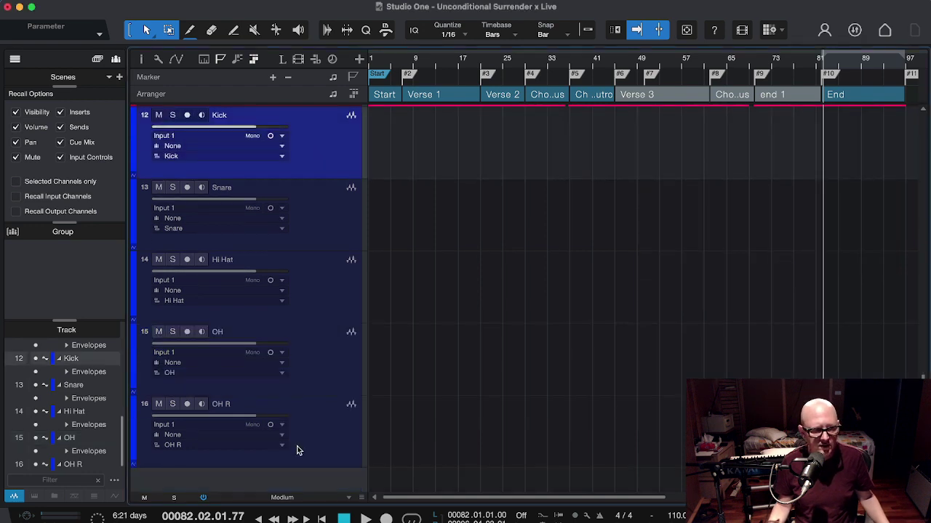
pyautogui.keyDown('shift'); pyautogui.click(315, 445); pyautogui.keyUp('shift')
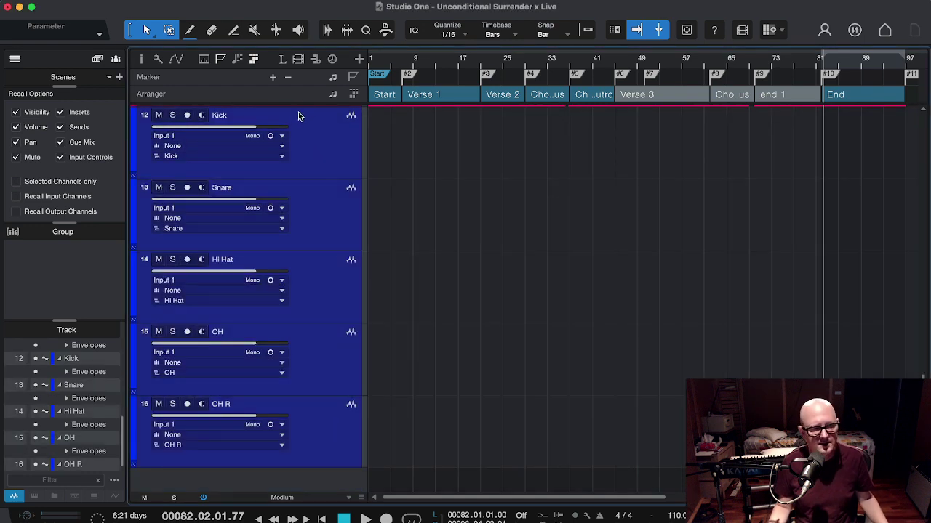
# - Store the five selected drum tracks as a track preset named 'Drums Live'
pyautogui.rightClick(162, 146)
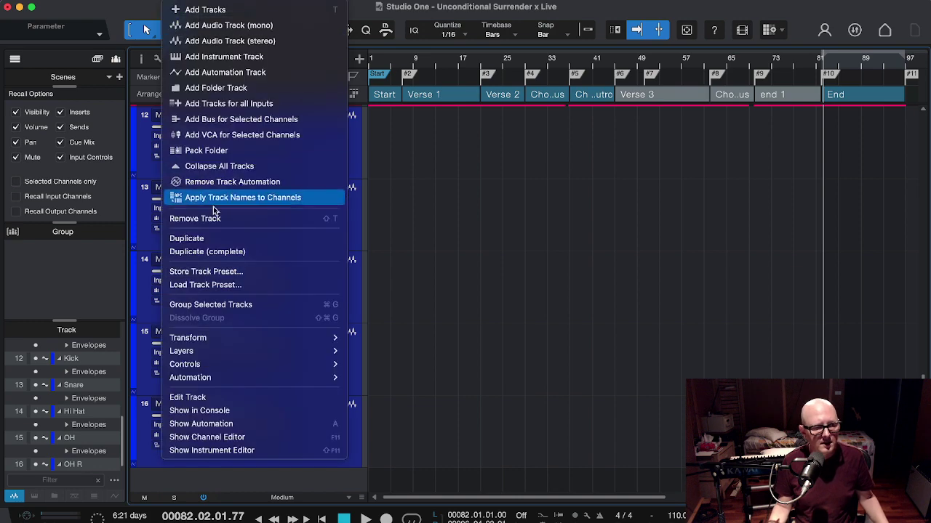
pyautogui.click(220, 271)
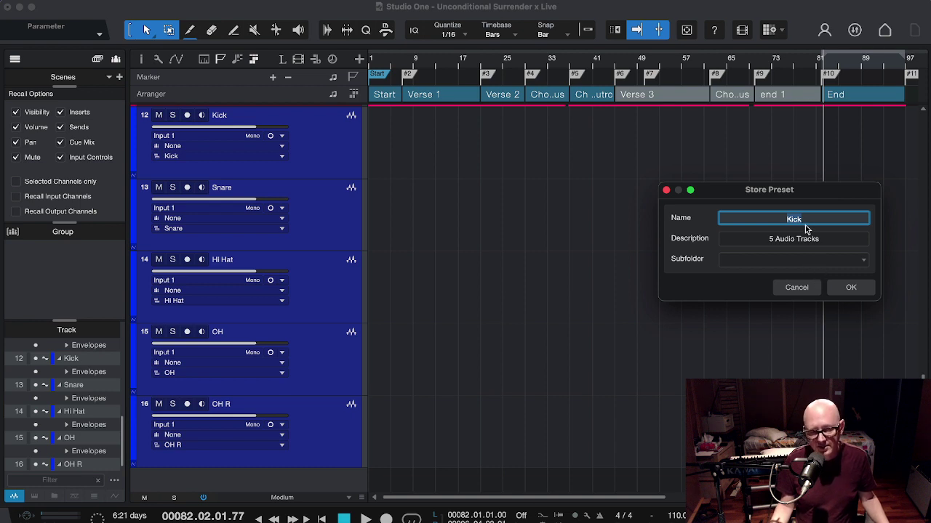
pyautogui.write('Drums')
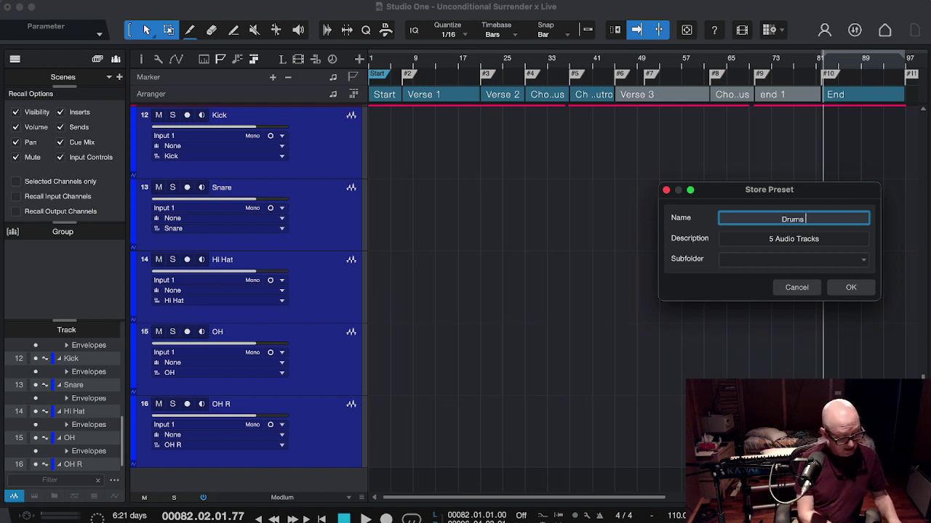
pyautogui.write('Live')
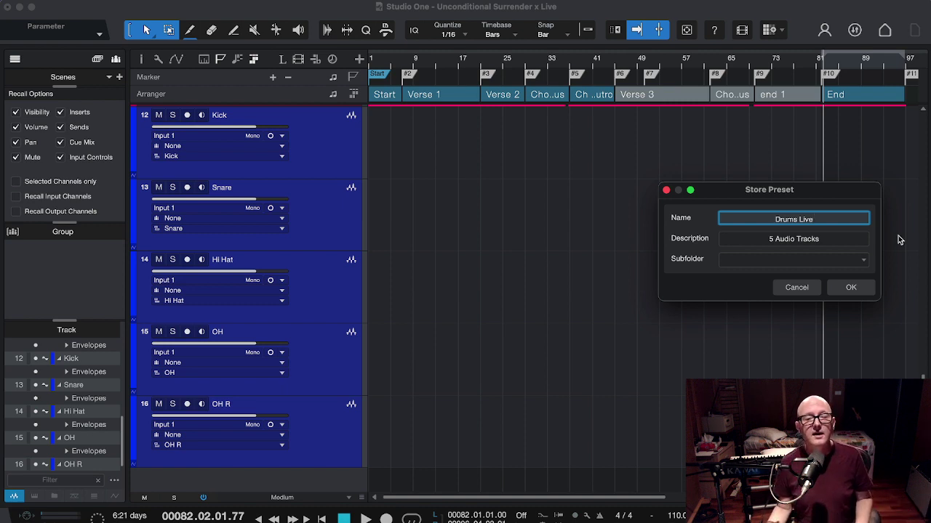
pyautogui.click(847, 288)
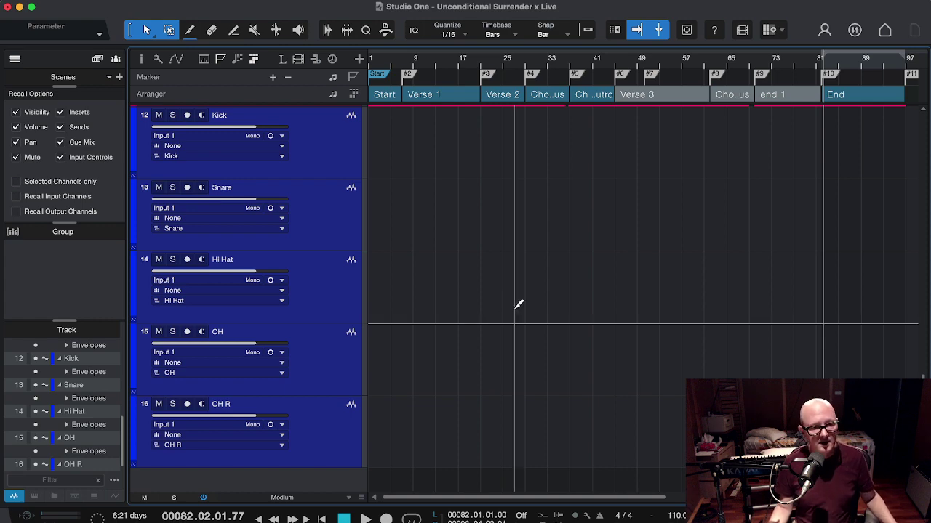
# - Load the 'Drums Live' track preset from the Audio folder into the song
pyautogui.scroll(5, 518, 304)
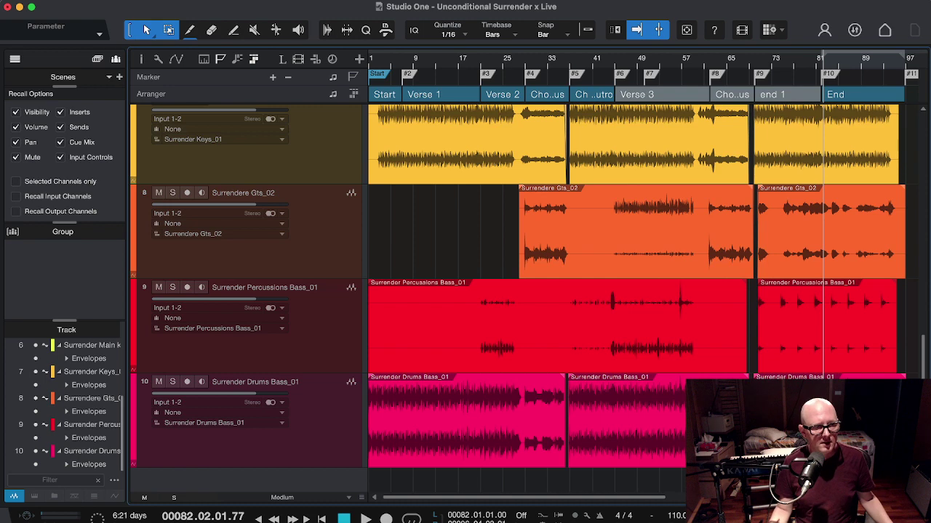
pyautogui.rightClick(162, 291)
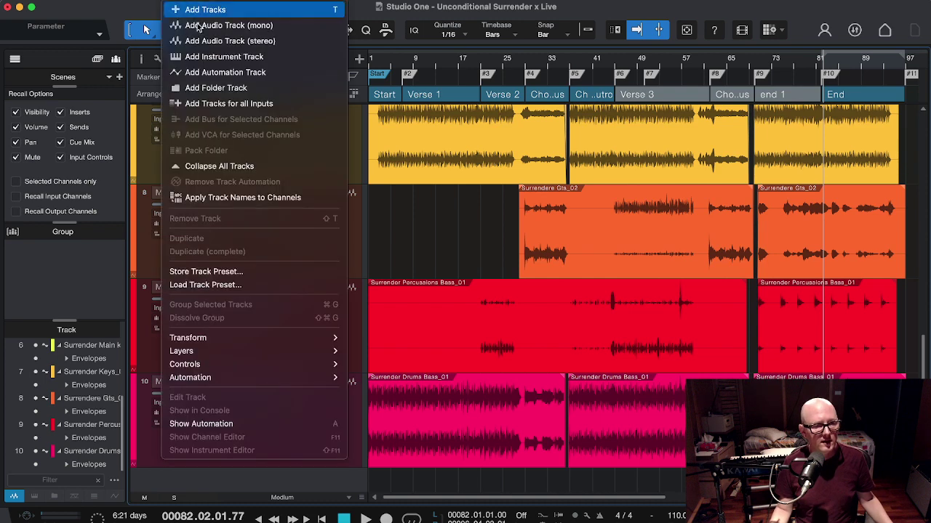
pyautogui.click(220, 286)
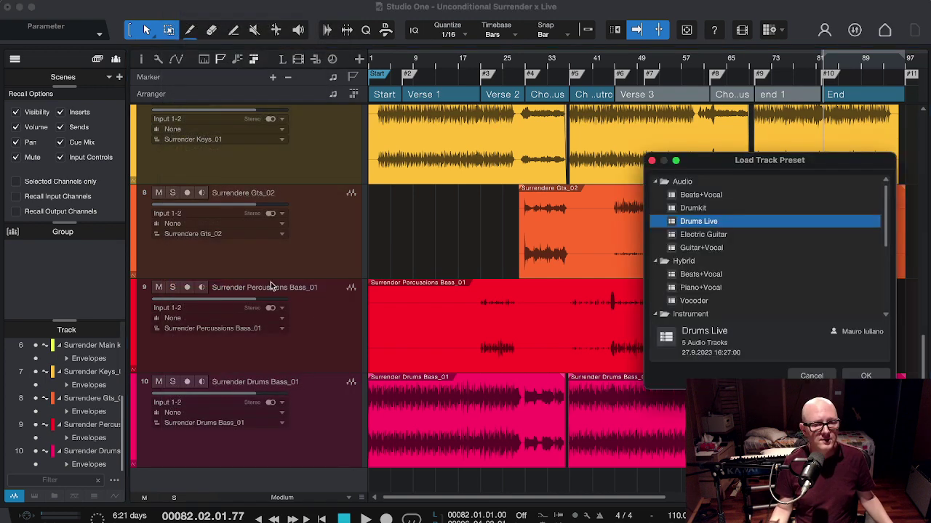
pyautogui.doubleClick(697, 221)
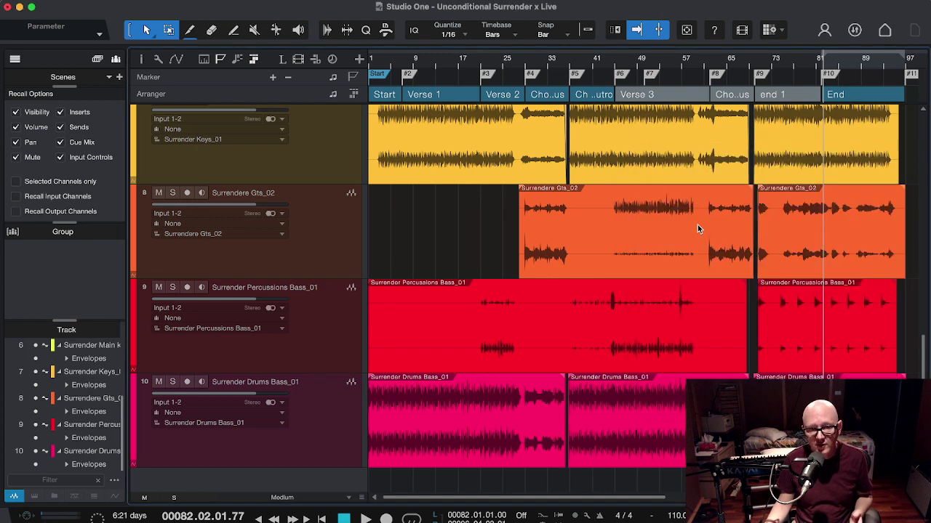
# - Inspect the loaded drum channels in the Console, then select tracks Kick through OH R
pyautogui.scroll(-3, 589, 400)
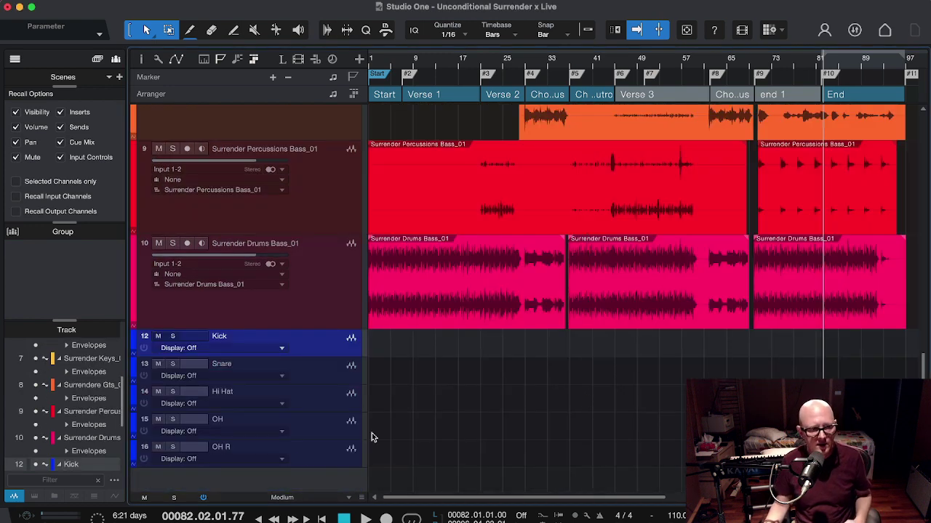
pyautogui.press('F3')
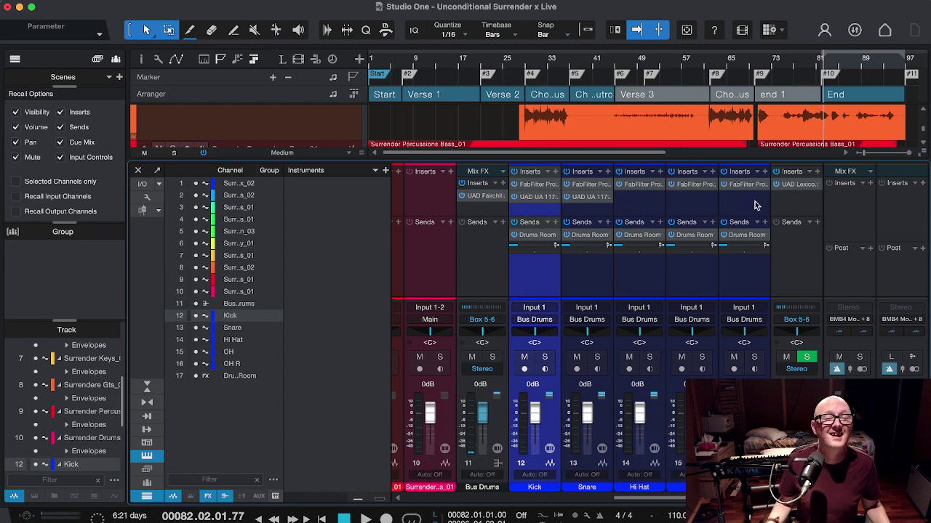
pyautogui.press('F3')
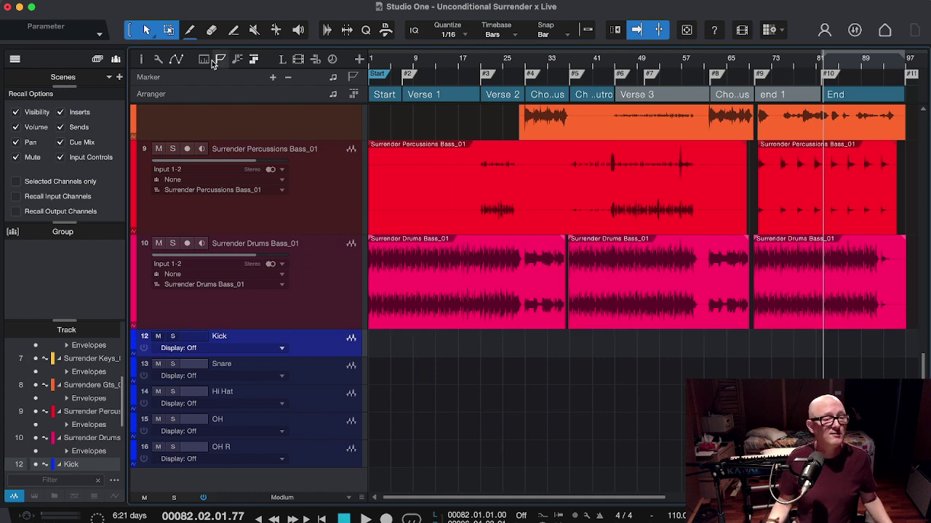
pyautogui.keyDown('shift'); pyautogui.click(324, 458); pyautogui.keyUp('shift')
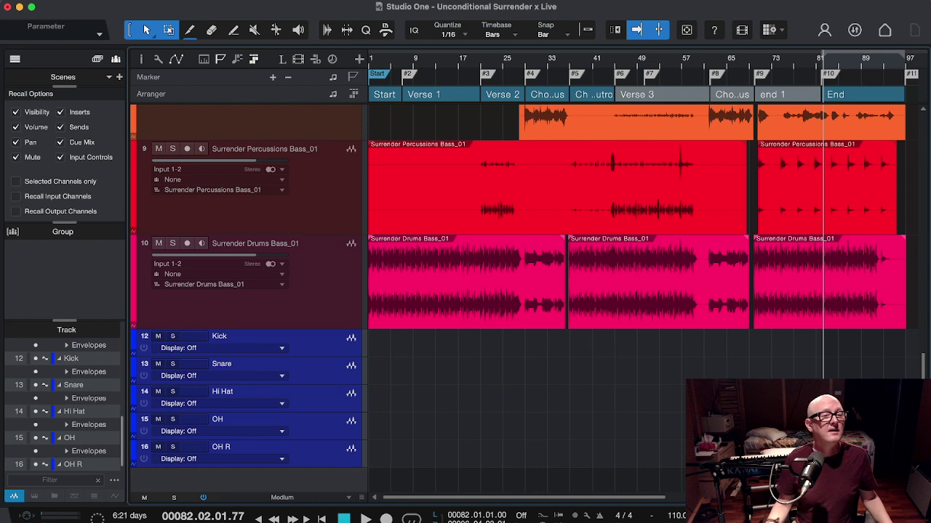
# - Begin storing the drum tracks as preset 'Dru,s Live', then cancel the Store Preset dialog
pyautogui.rightClick(162, 149)
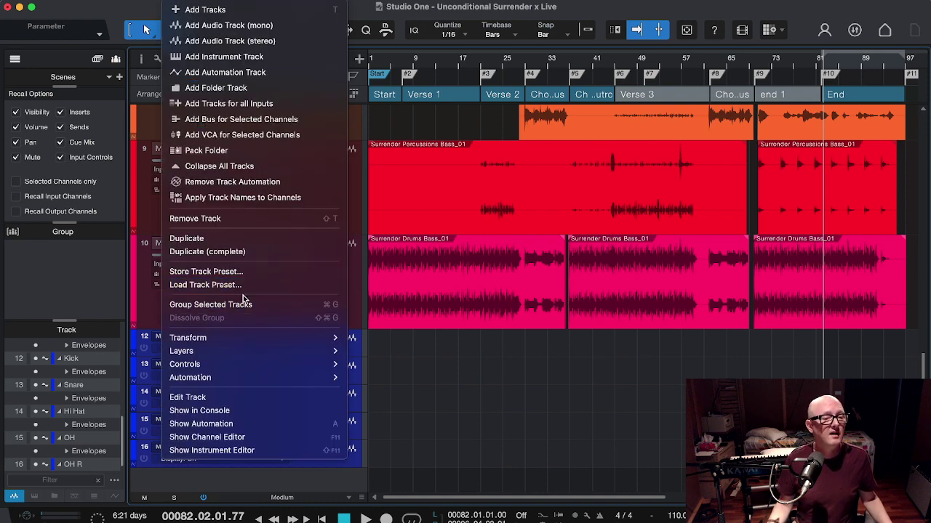
pyautogui.click(219, 271)
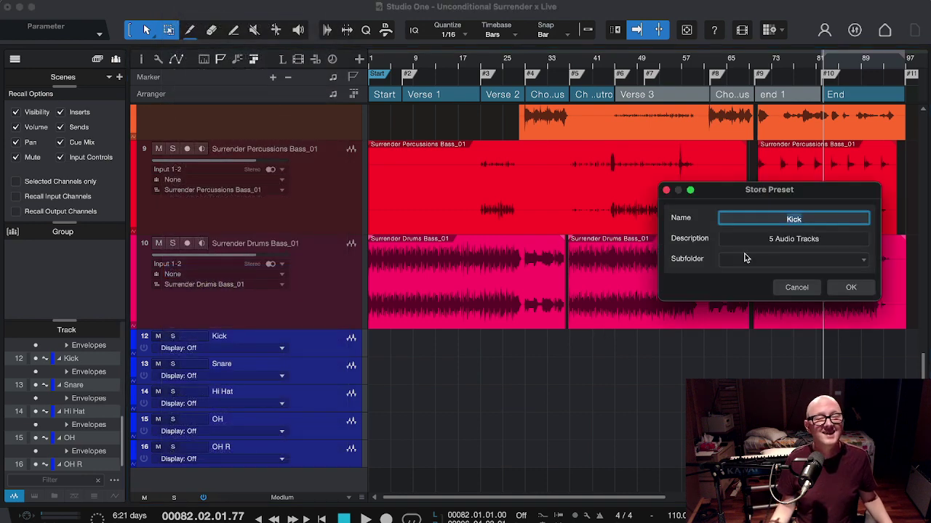
pyautogui.write('D')
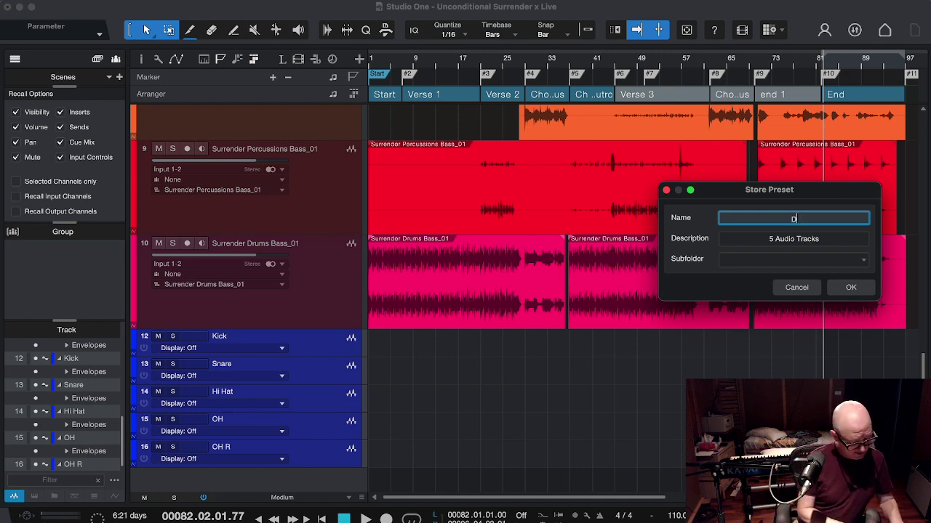
pyautogui.write('ru,s Live')
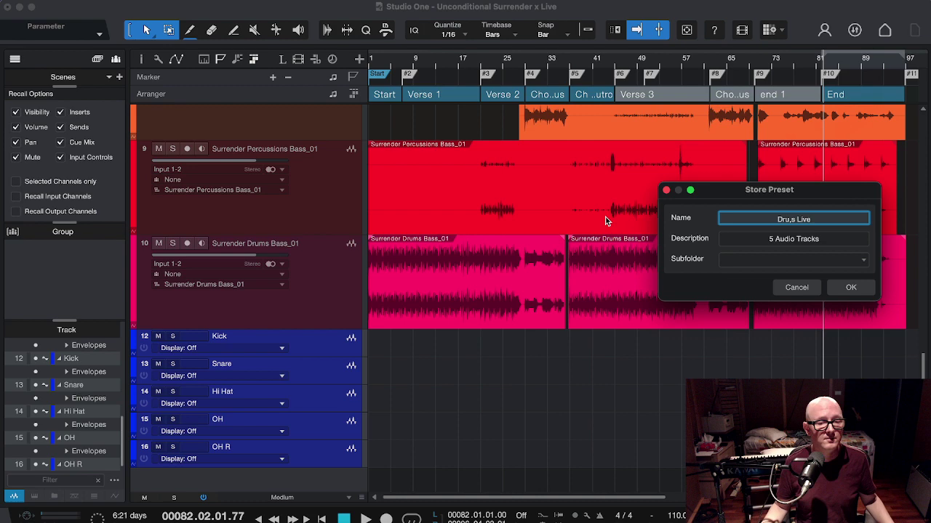
pyautogui.click(802, 292)
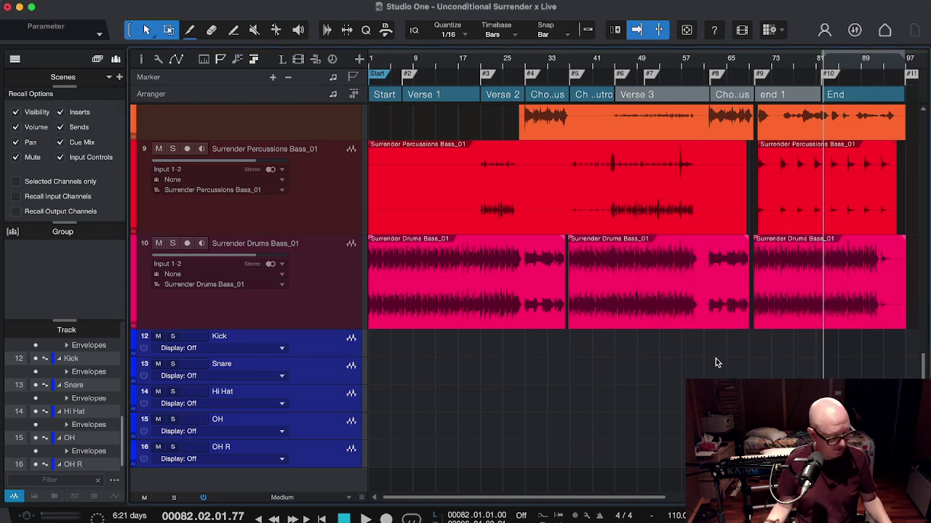
# - Insert BABY Audio Super VHS on the drum channels via Hi Hat's inserts, then close the Console
pyautogui.press('F3')
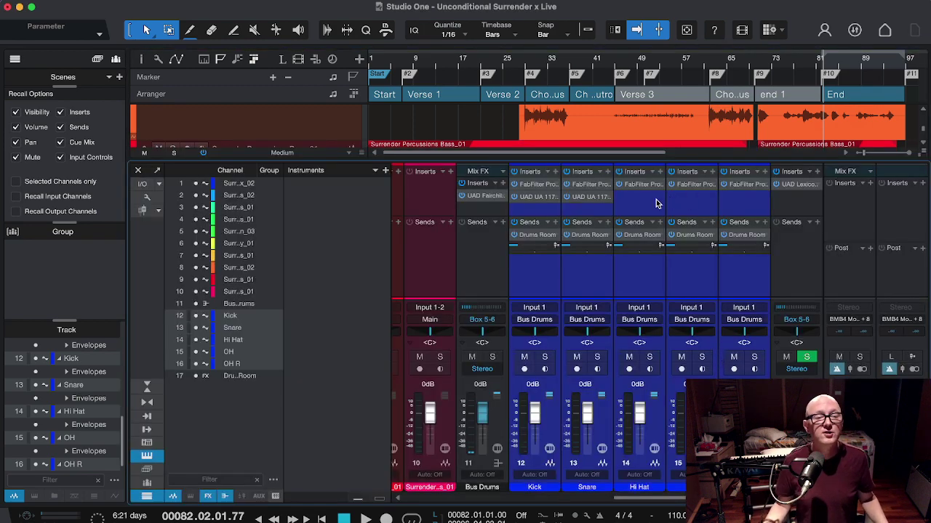
pyautogui.click(660, 172)
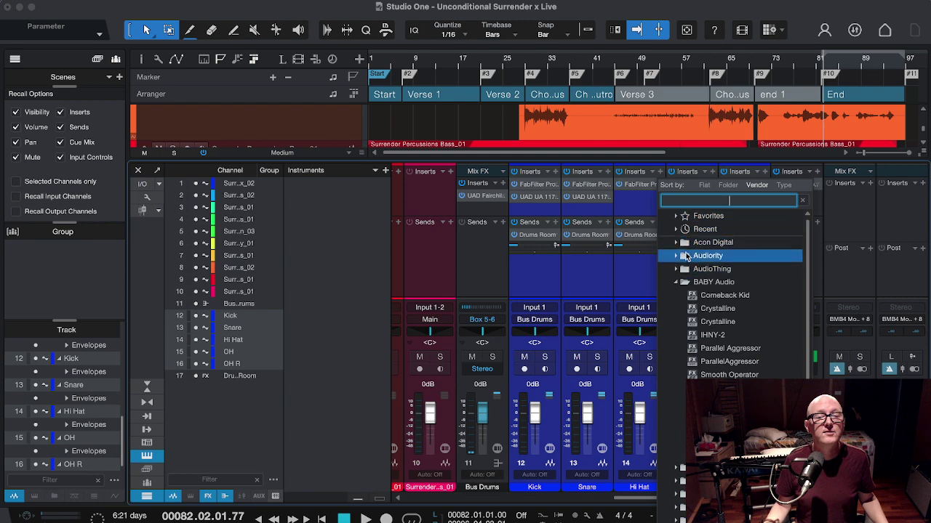
pyautogui.moveTo(718, 322); pyautogui.dragTo(680, 442)
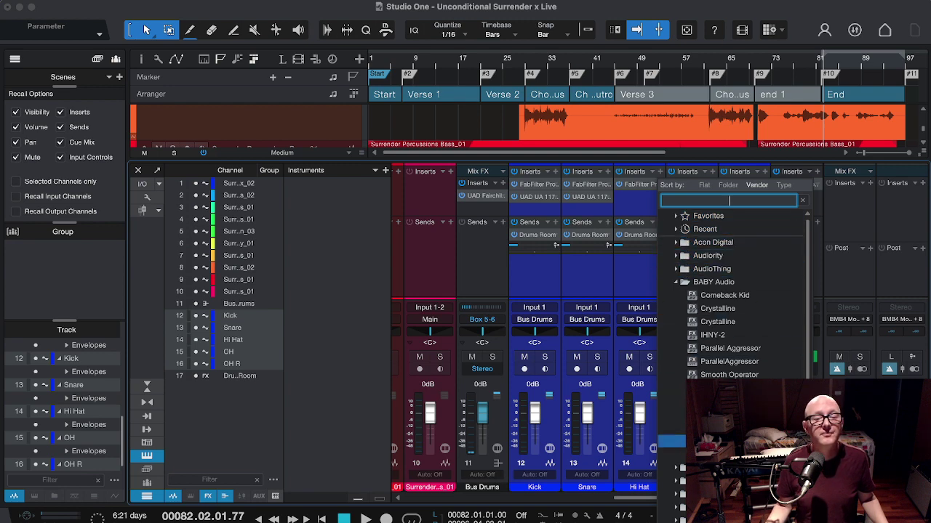
pyautogui.doubleClick(672, 441)
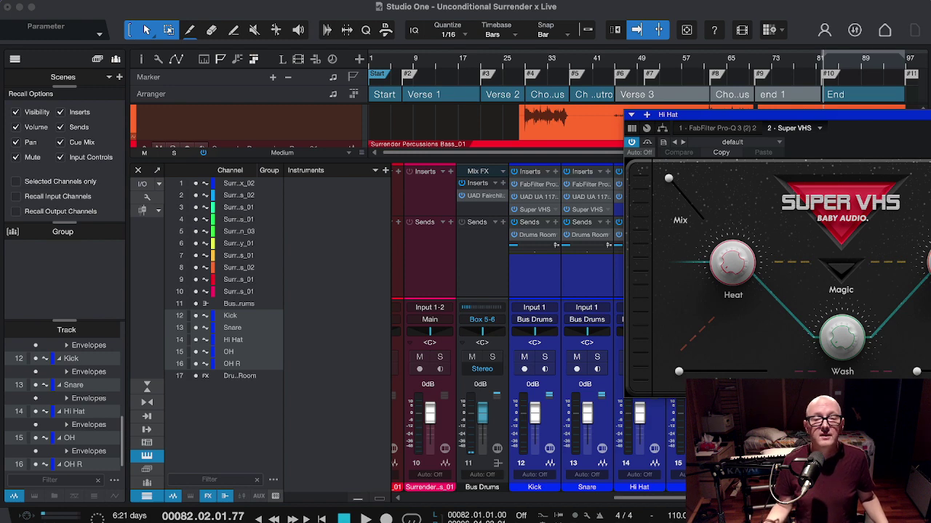
pyautogui.press('super+w')
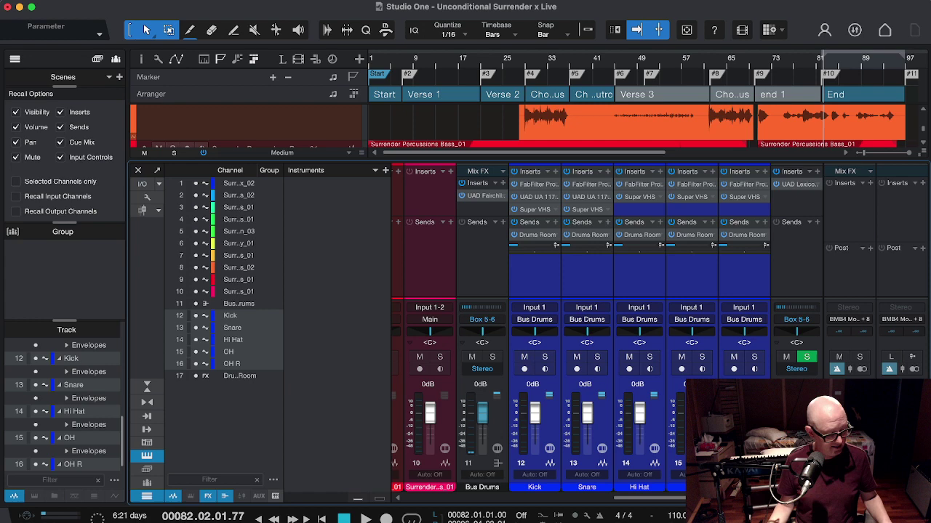
pyautogui.press('F3')
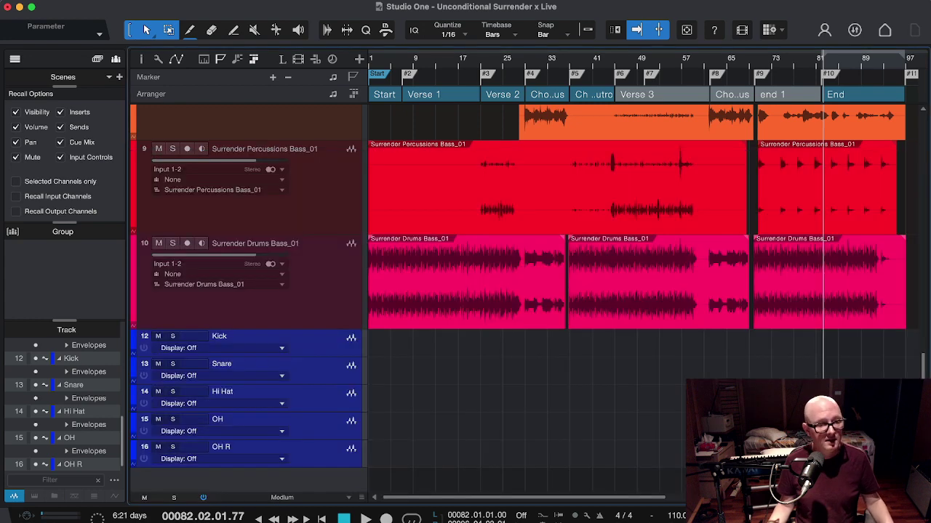
# - Store the Kick through OH R tracks as track preset 'Dru,s Live' in the Audio subfolder
pyautogui.click(296, 348)
pyautogui.keyDown('shift'); pyautogui.click(308, 449); pyautogui.keyUp('shift')
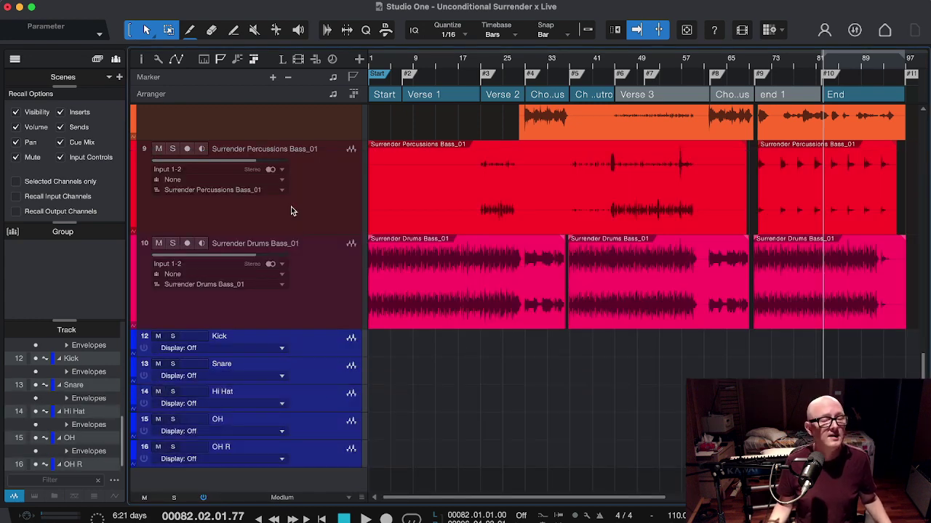
pyautogui.rightClick(162, 349)
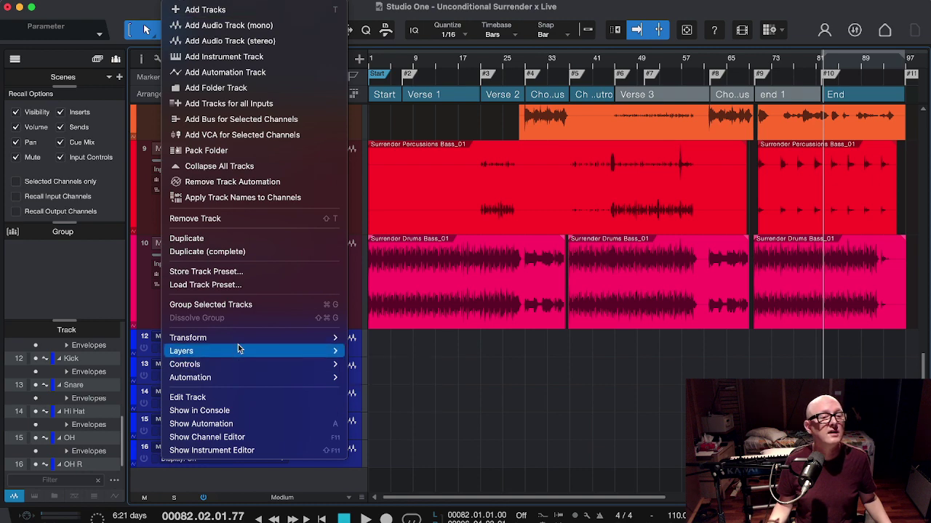
pyautogui.click(231, 272)
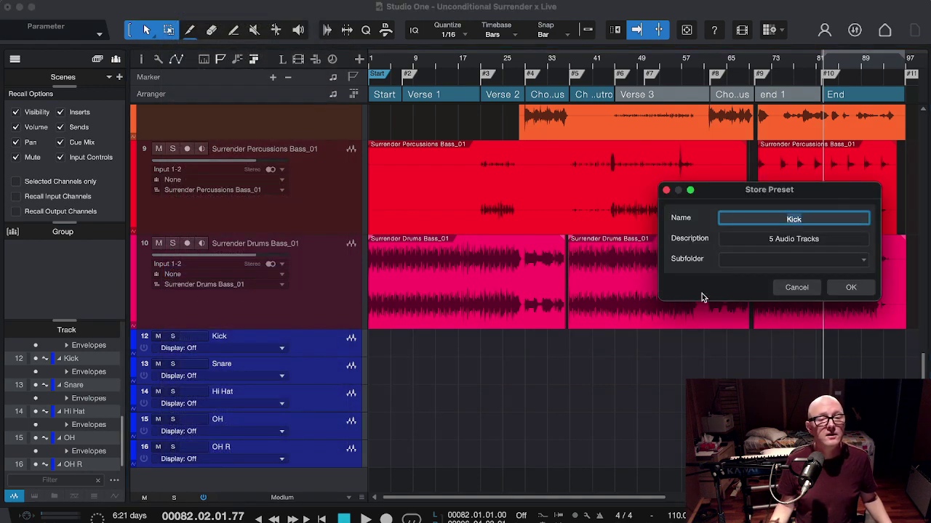
pyautogui.write('Dru,s')
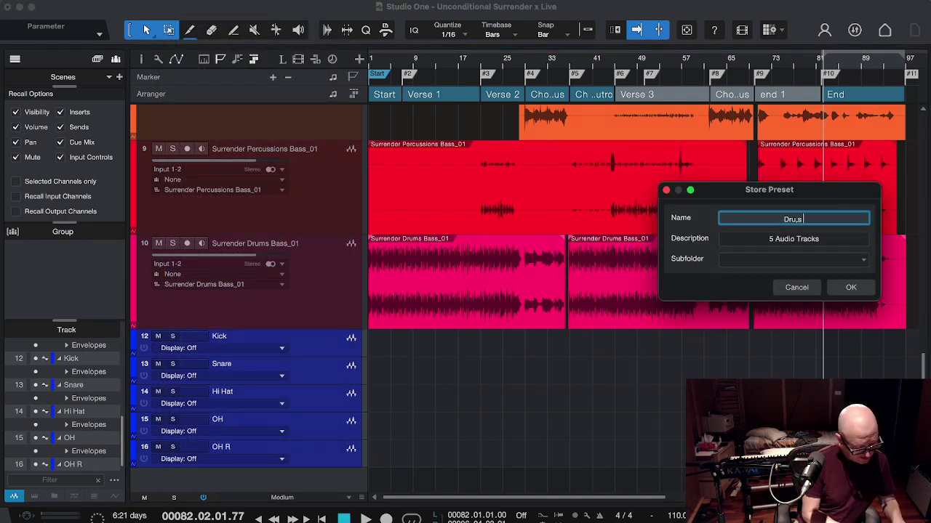
pyautogui.write(' Live')
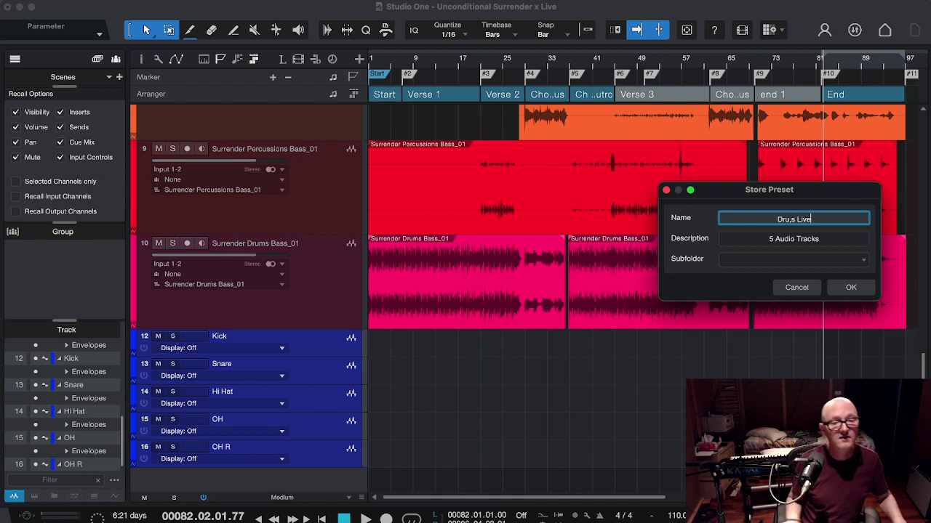
pyautogui.click(774, 262)
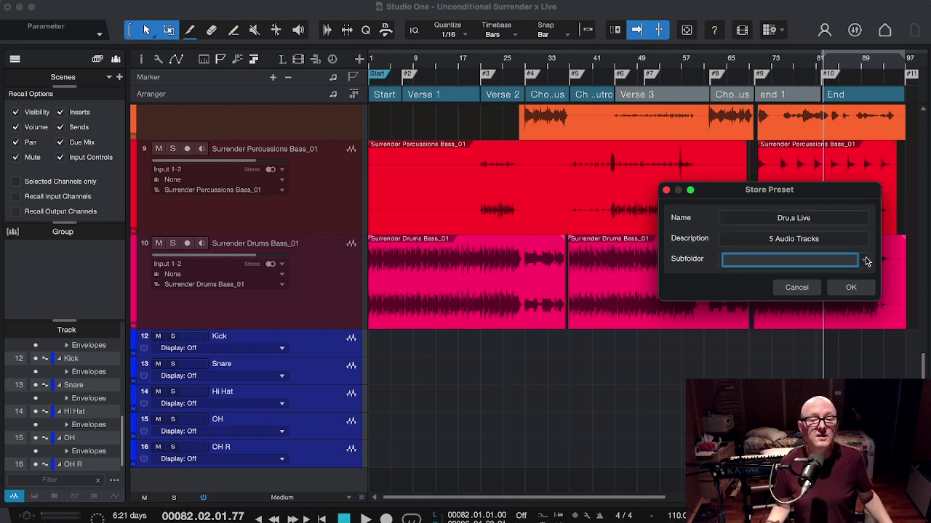
pyautogui.click(866, 261)
pyautogui.click(779, 277)
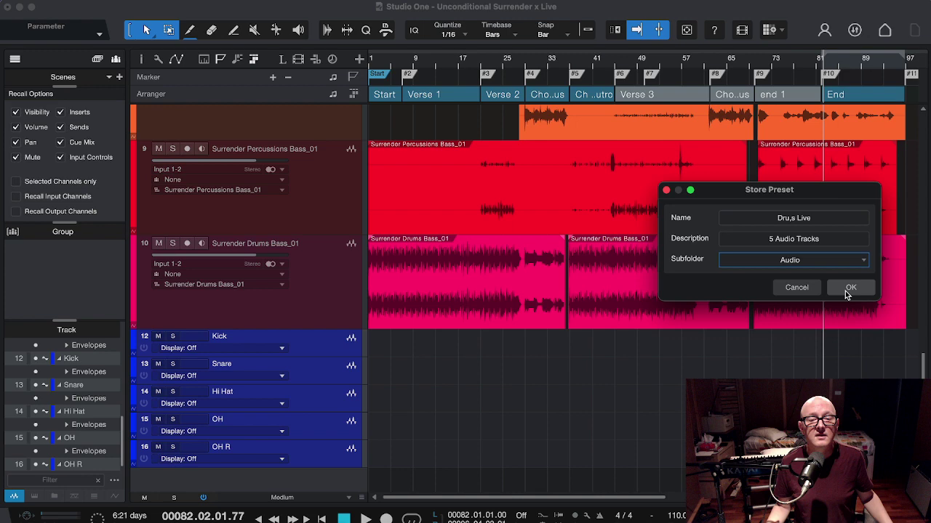
pyautogui.click(849, 289)
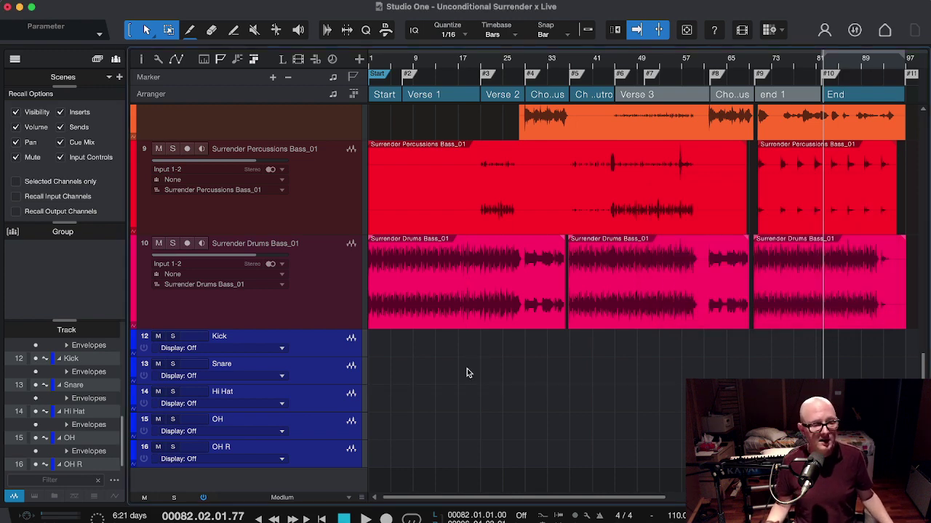
pyautogui.scroll(3, 471, 369)
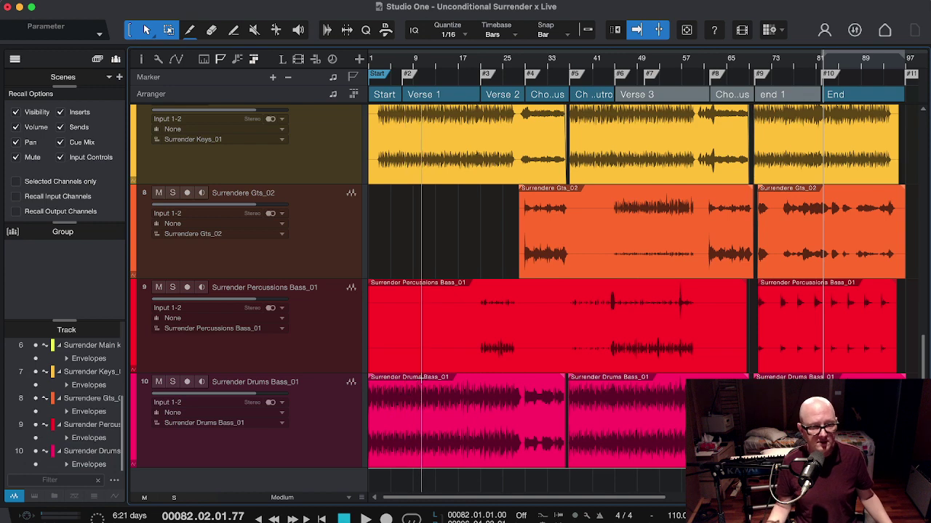
# - Load the Drums Live track preset and briefly view its five drum channels in the Console
pyautogui.click(181, 4)
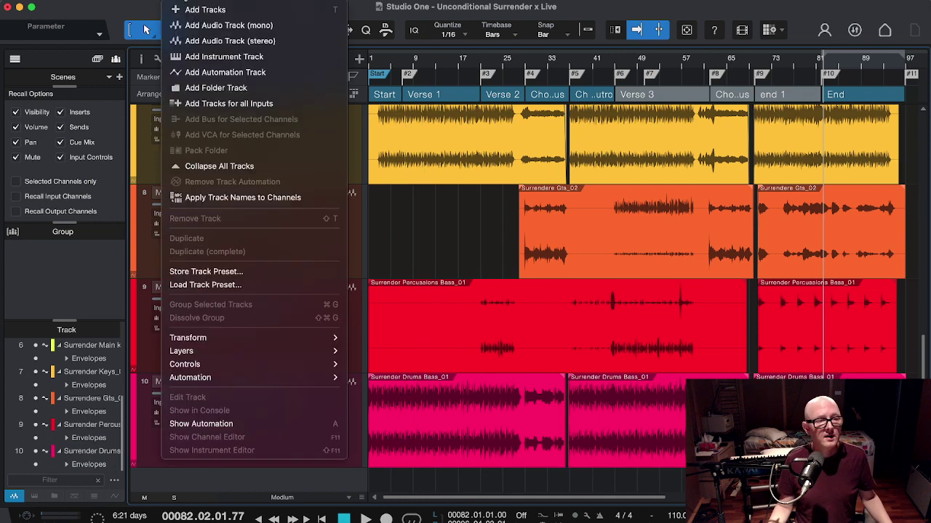
pyautogui.click(215, 286)
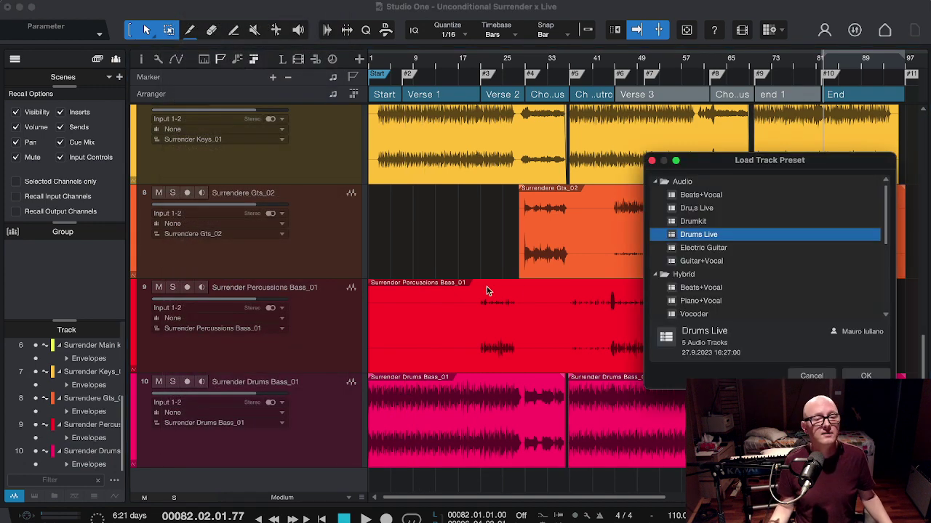
pyautogui.press('Return')
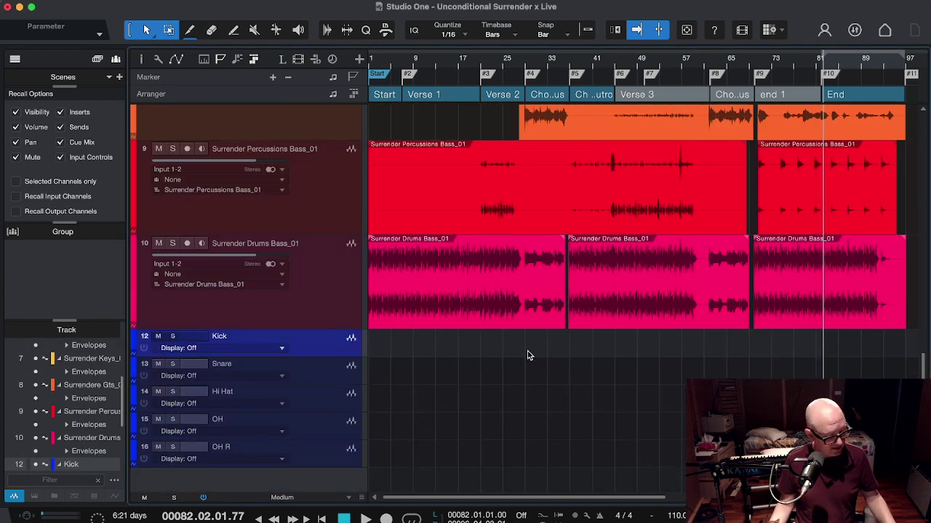
pyautogui.press('F3')
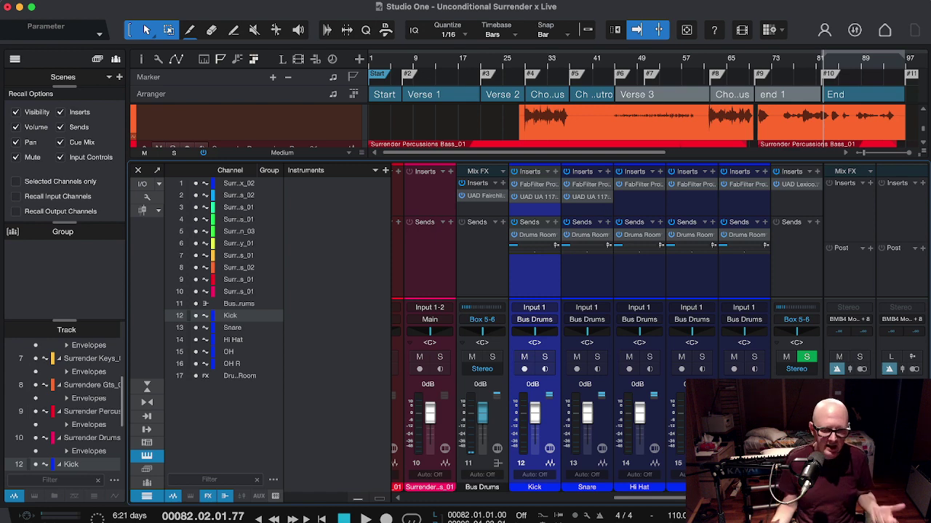
pyautogui.press('F3')
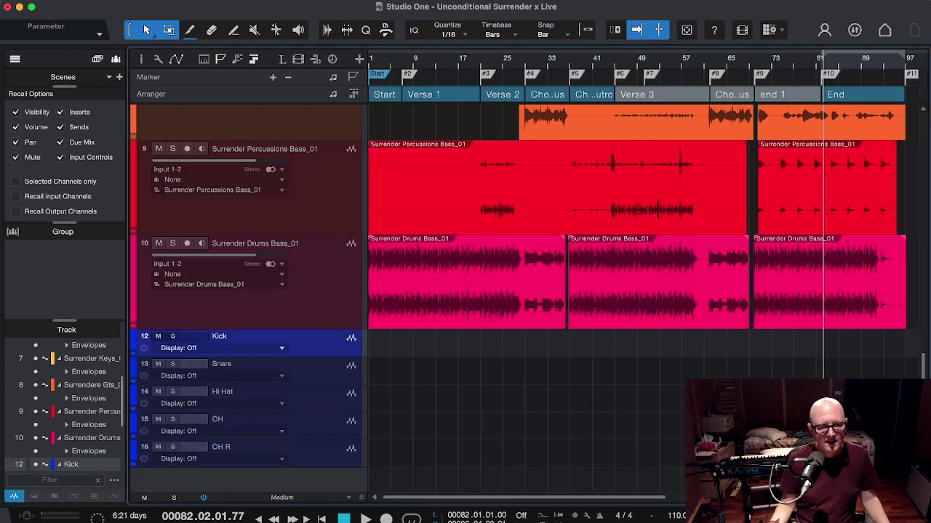
# - Insert DJ Swivel Spread on the Hi Hat channel's second insert slot, then return to the arrangement
pyautogui.press('F3')
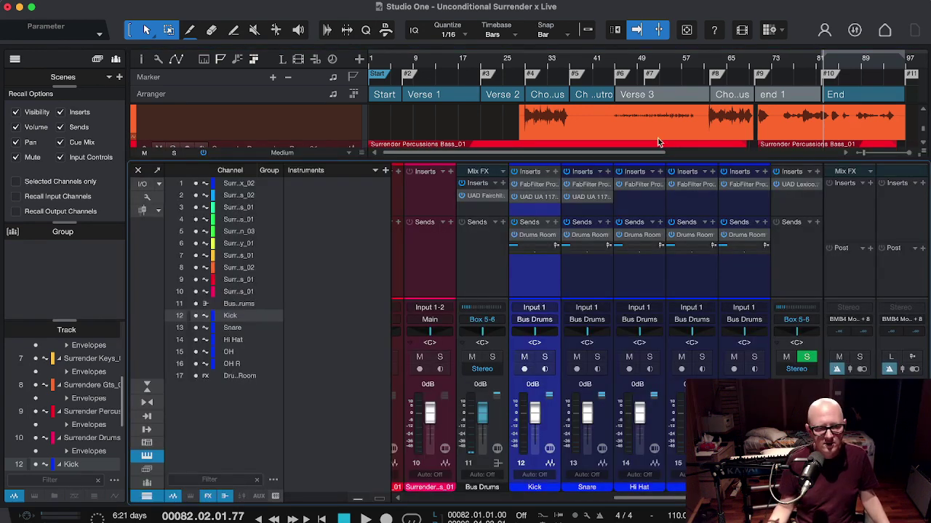
pyautogui.click(659, 203)
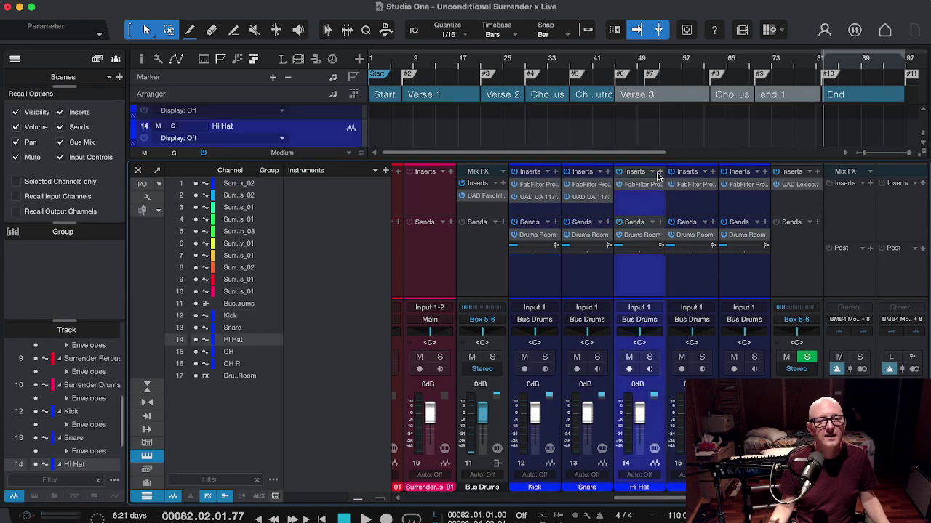
pyautogui.click(660, 172)
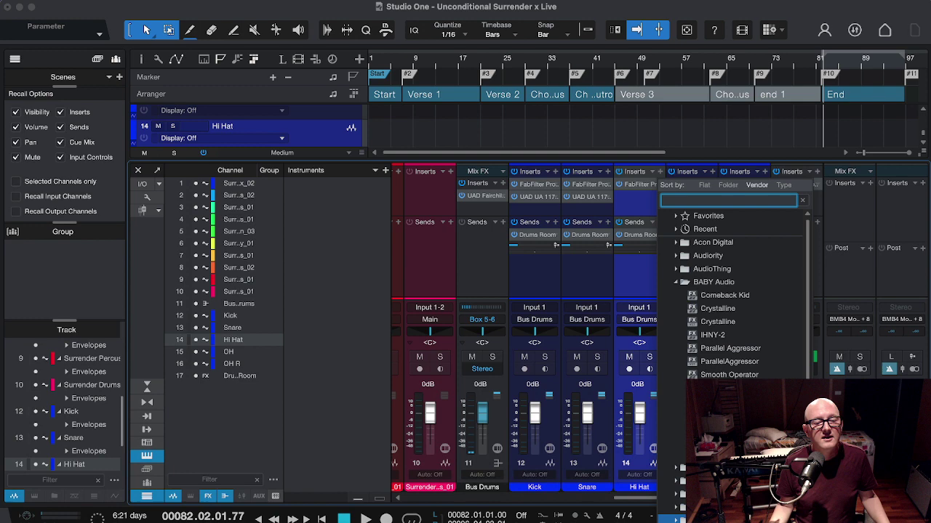
pyautogui.click(677, 519)
pyautogui.doubleClick(677, 518)
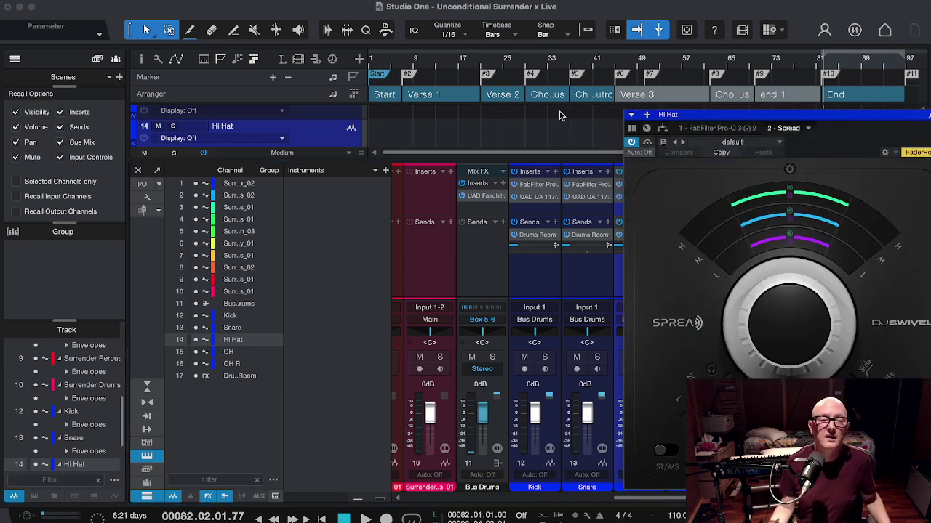
pyautogui.click(927, 115)
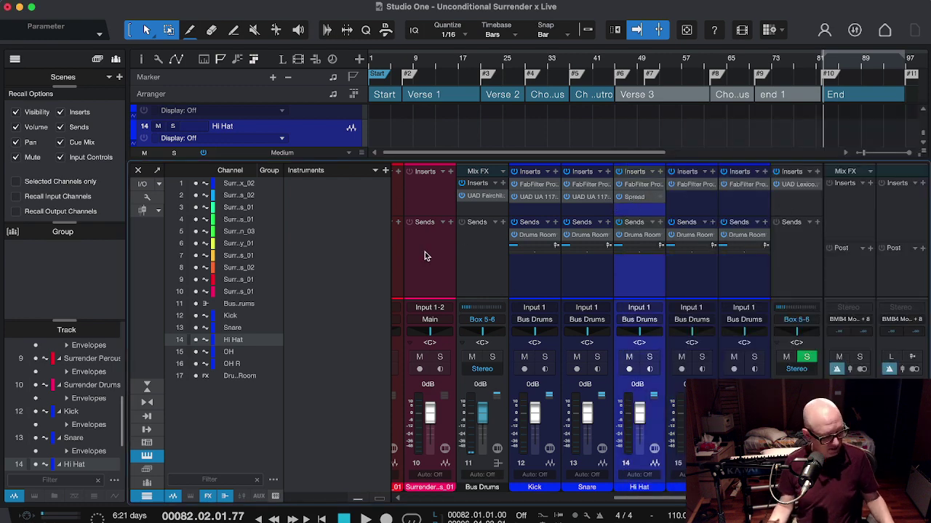
pyautogui.press('F3')
# - Store Kick through OH R as track preset 'Drums live5 chammels' in the Audio subfolder
pyautogui.click(327, 342)
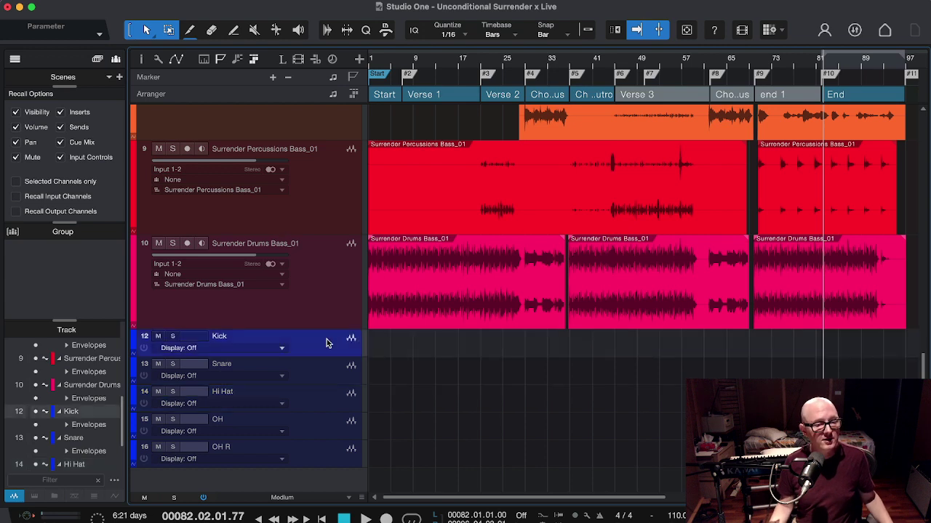
pyautogui.keyDown('shift'); pyautogui.click(317, 457); pyautogui.keyUp('shift')
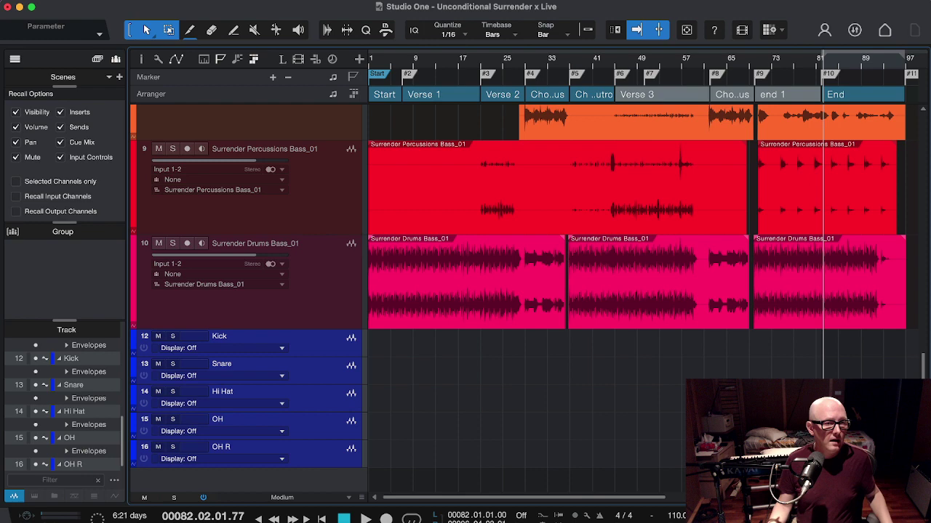
pyautogui.rightClick(161, 341)
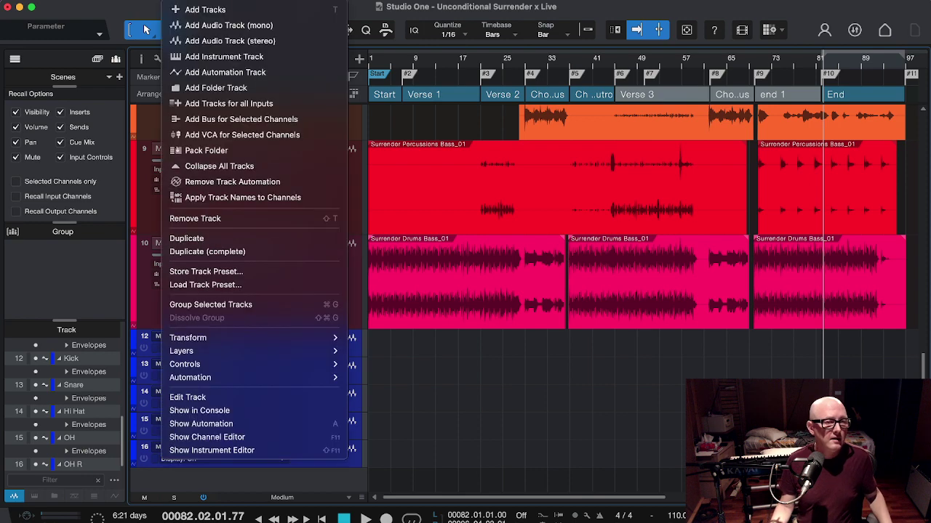
pyautogui.click(232, 272)
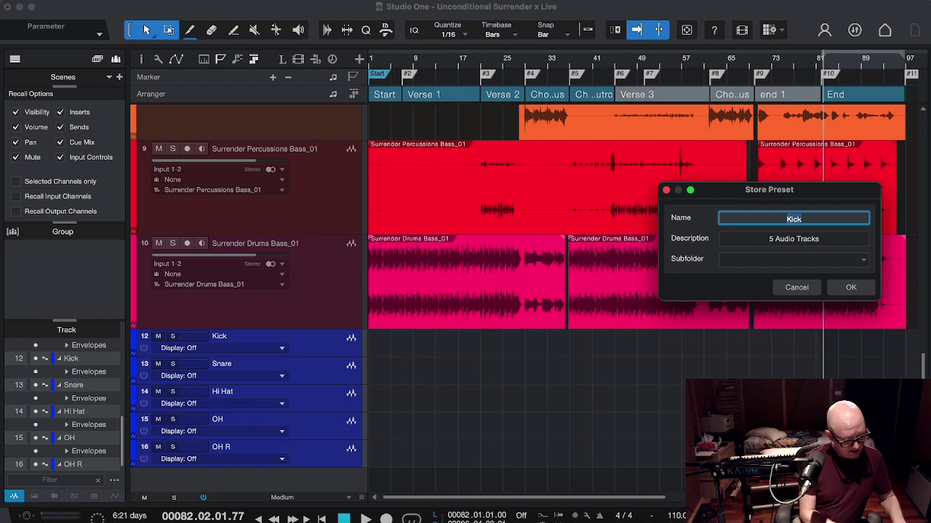
pyautogui.write('Drums')
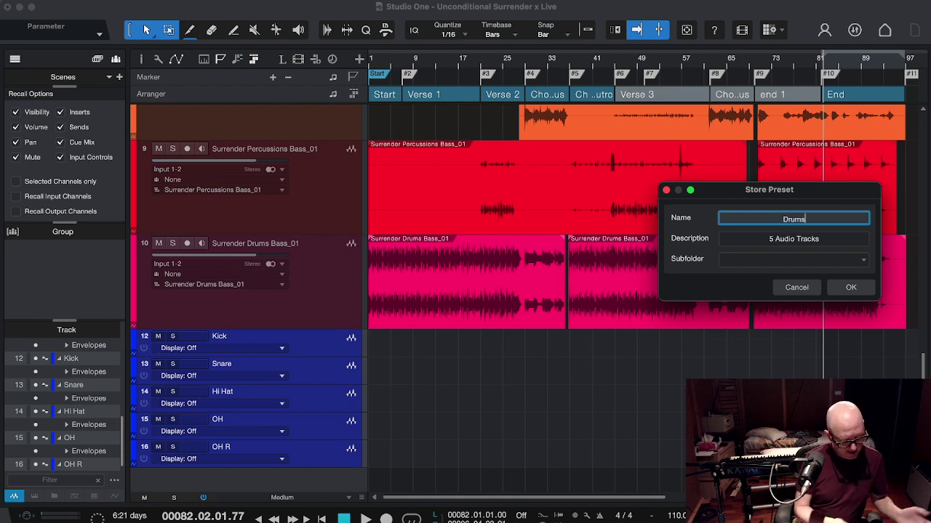
pyautogui.write(' 45')
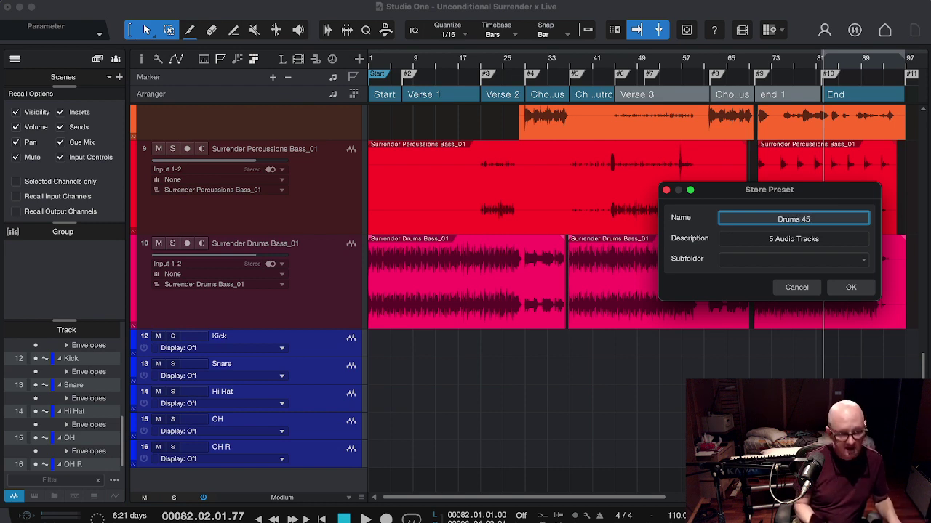
pyautogui.press('BackSpace')
pyautogui.press('BackSpace')
pyautogui.write('live')
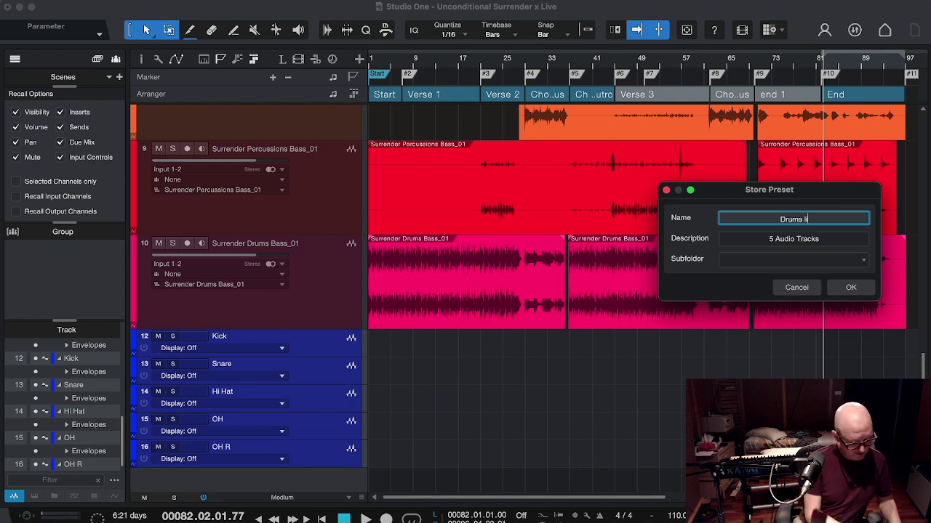
pyautogui.write('5 chammels')
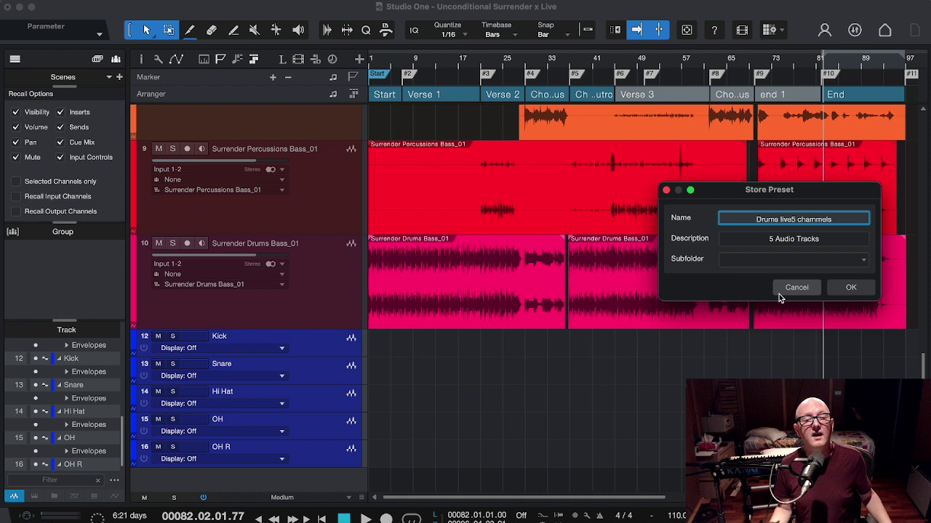
pyautogui.click(840, 261)
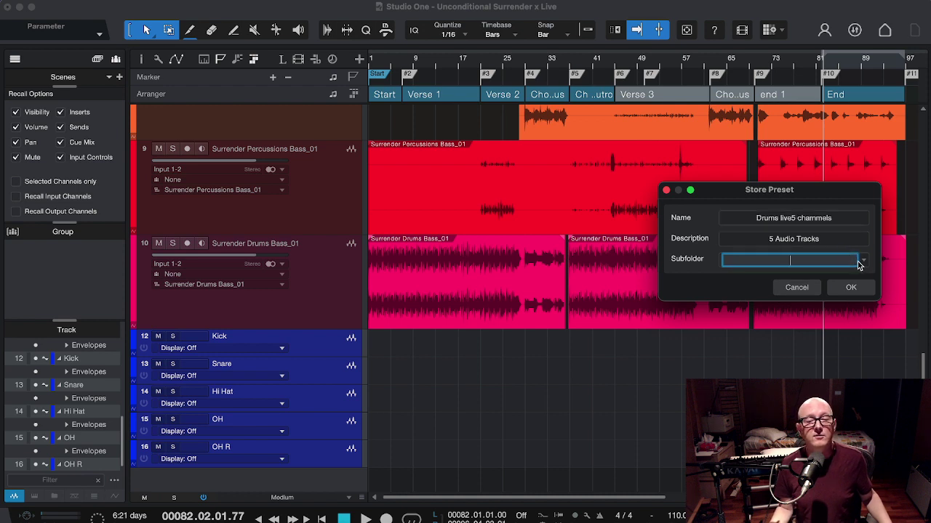
pyautogui.click(862, 260)
pyautogui.click(831, 275)
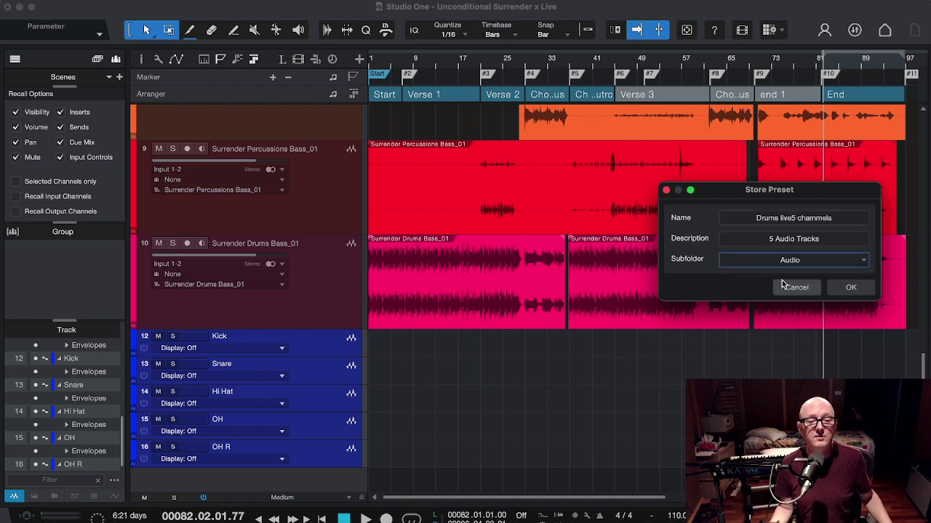
pyautogui.click(849, 288)
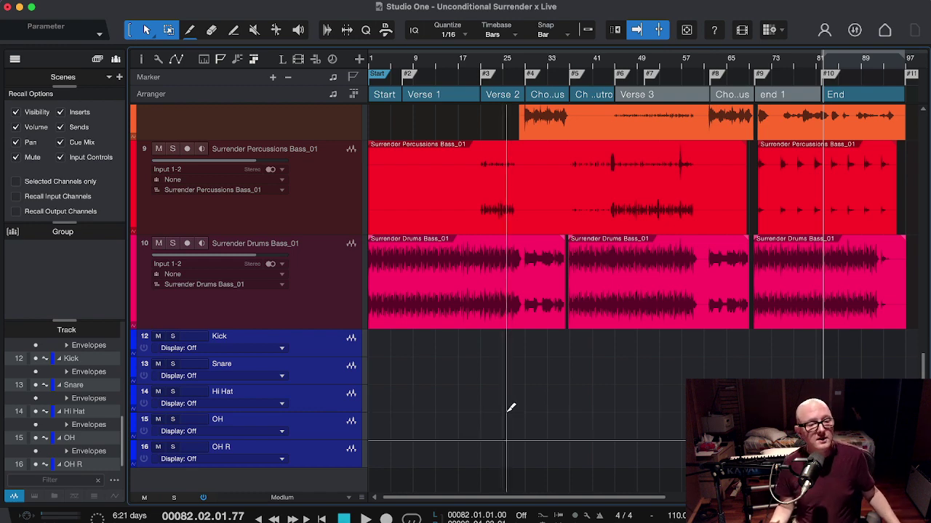
# - Load the 'Drums live5 chammels' track preset into the song
pyautogui.scroll(3, 513, 411)
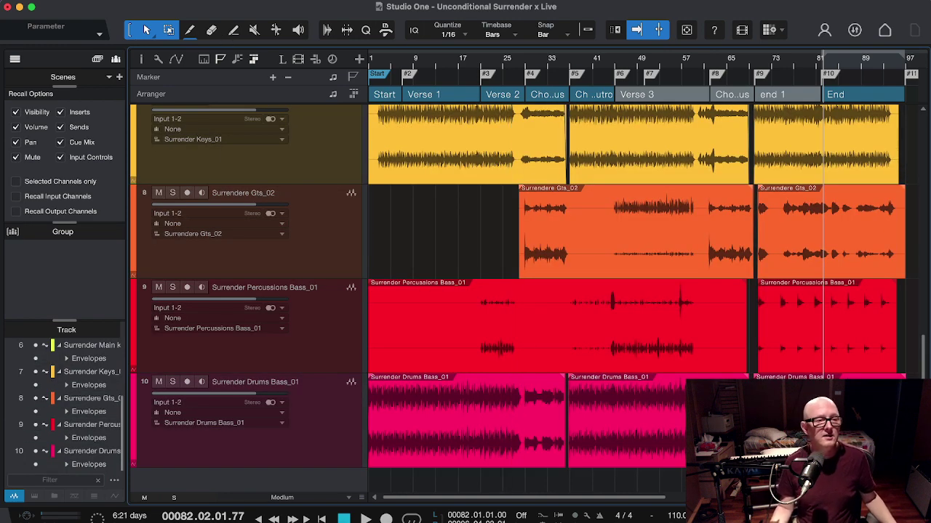
pyautogui.rightClick(163, 204)
pyautogui.click(242, 285)
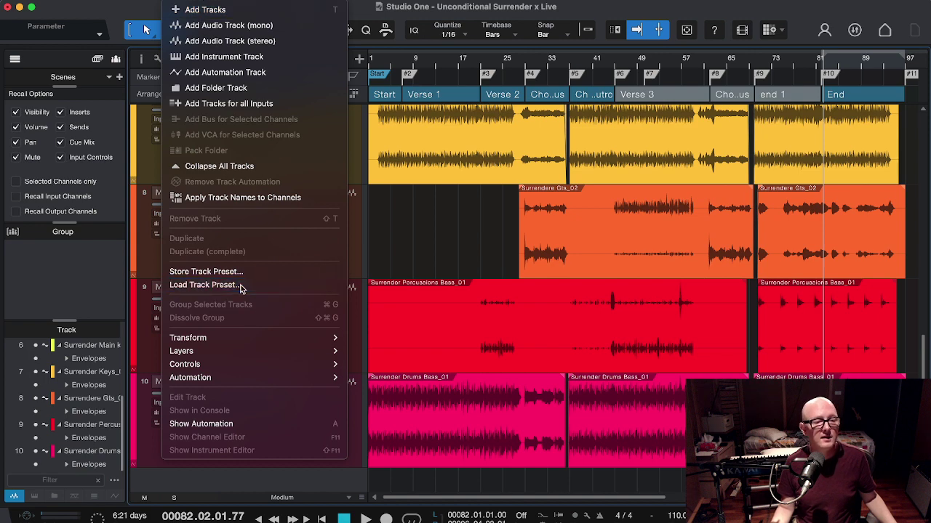
pyautogui.click(718, 249)
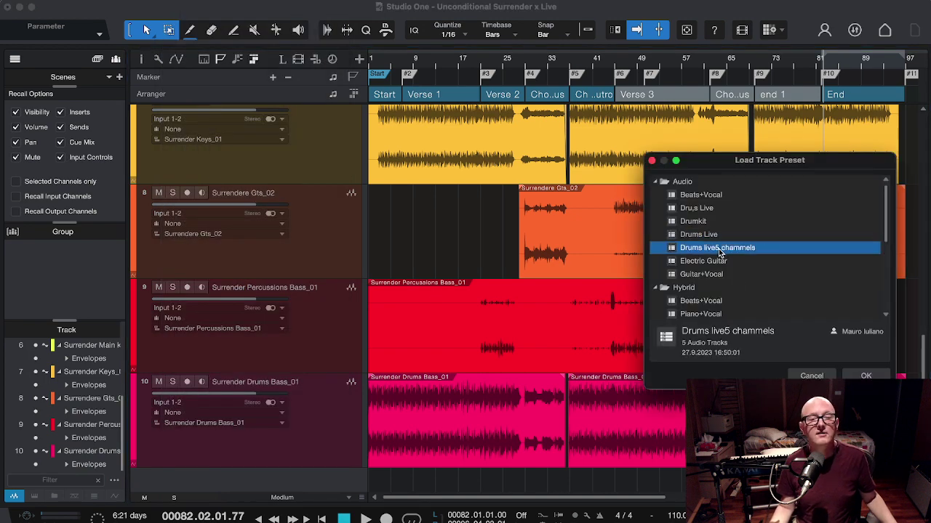
pyautogui.doubleClick(718, 249)
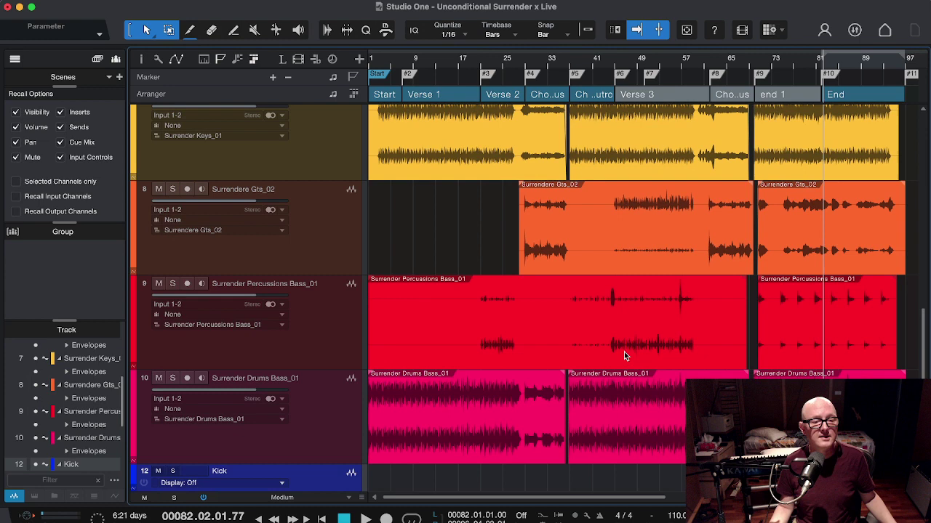
# - Check the Spread plugin on the Hi Hat channel in the mixer
pyautogui.scroll(-3, 594, 351)
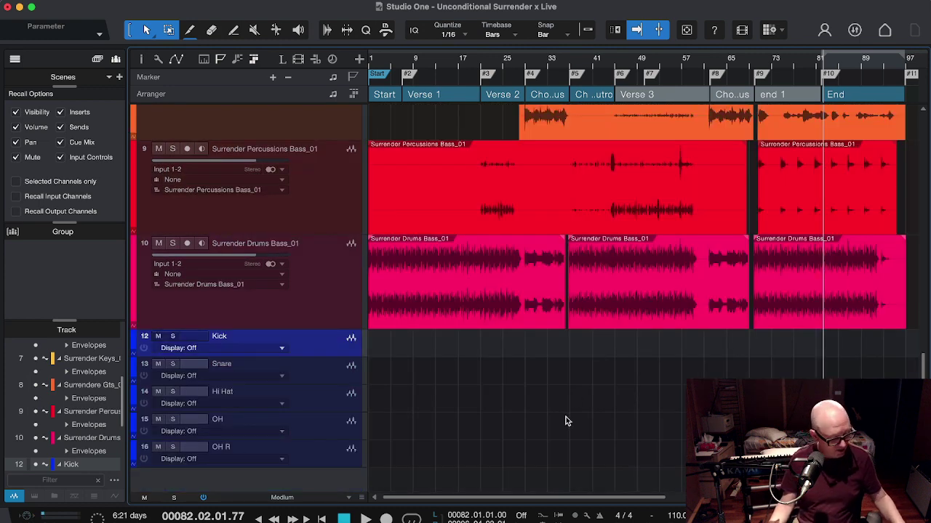
pyautogui.press('F3')
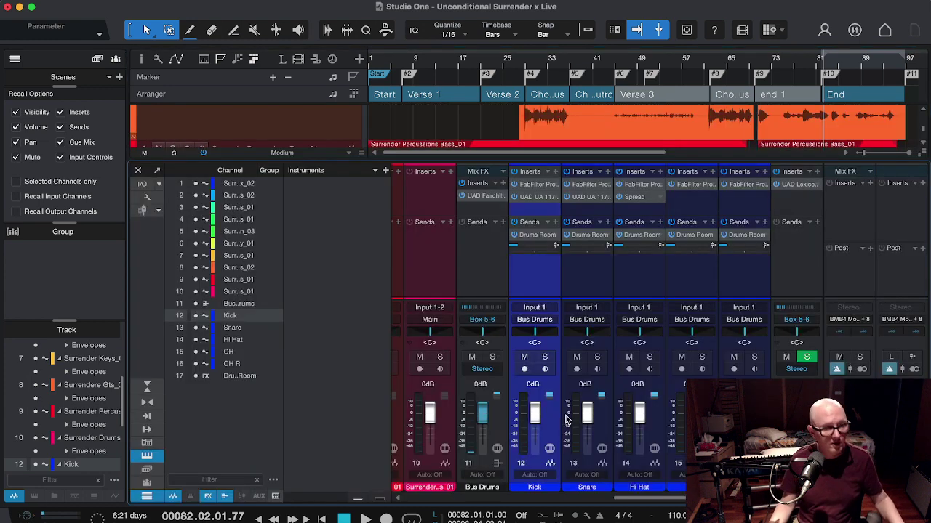
pyautogui.click(637, 199)
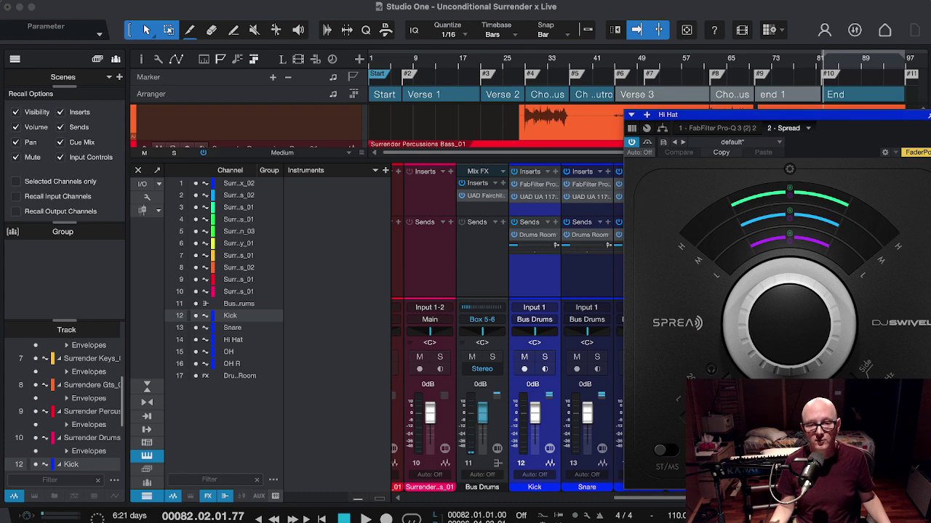
pyautogui.press('super+w')
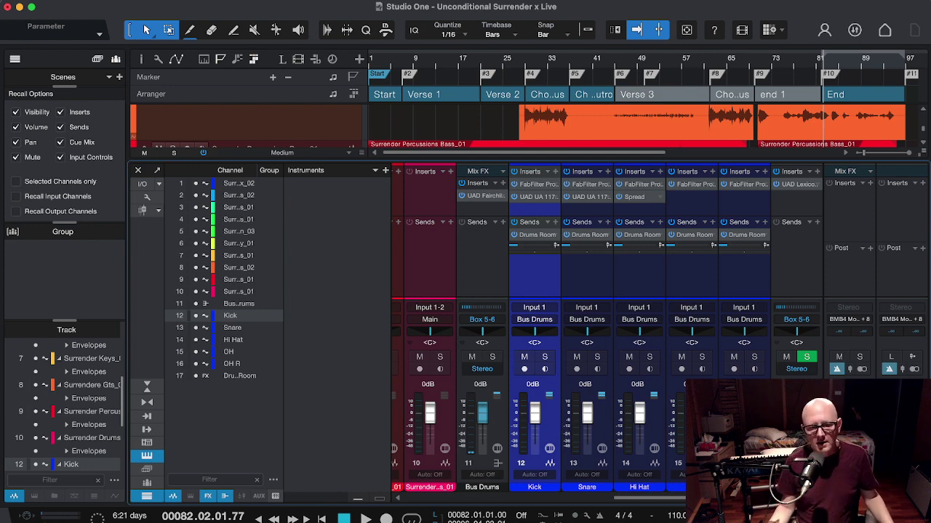
# - Show the Browser's Files view listing the Presets folders, including Track Presets
pyautogui.press('F5')
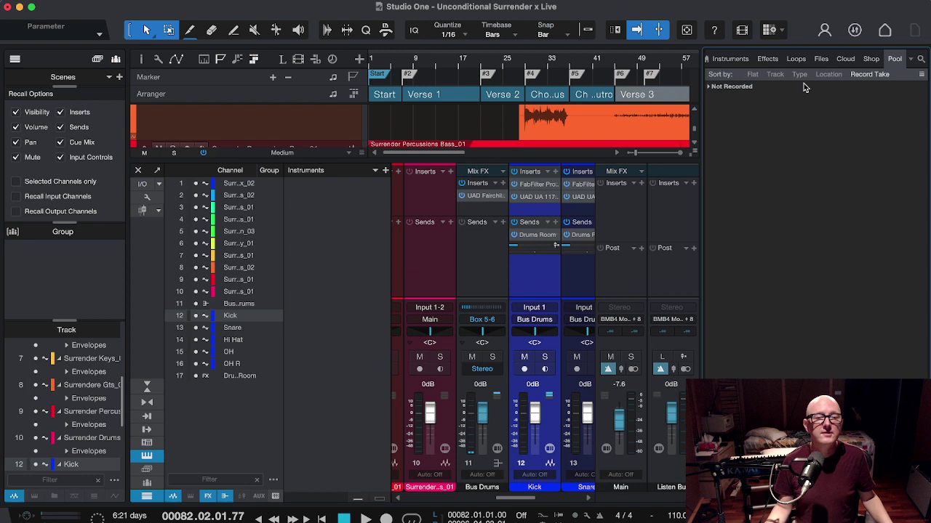
pyautogui.click(820, 61)
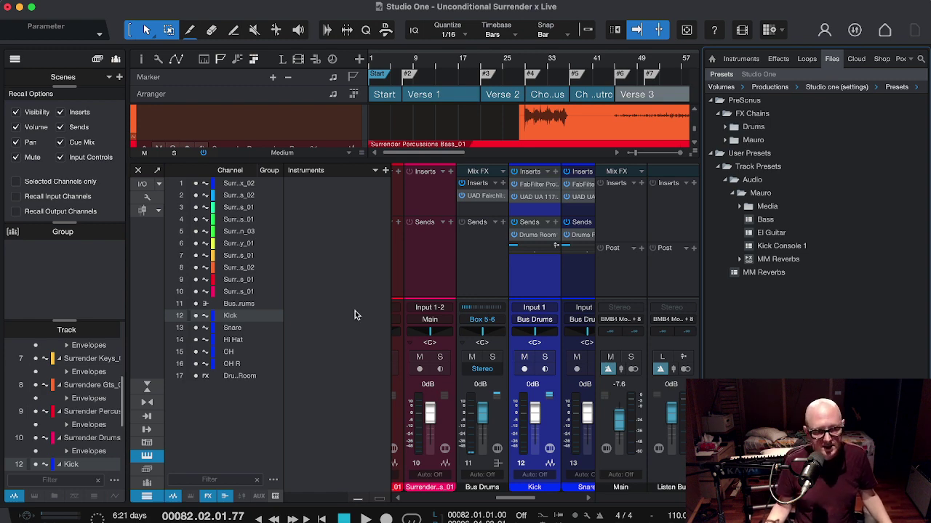
# - Close the Browser with F5 to show the full-width mixer
pyautogui.press('F5')
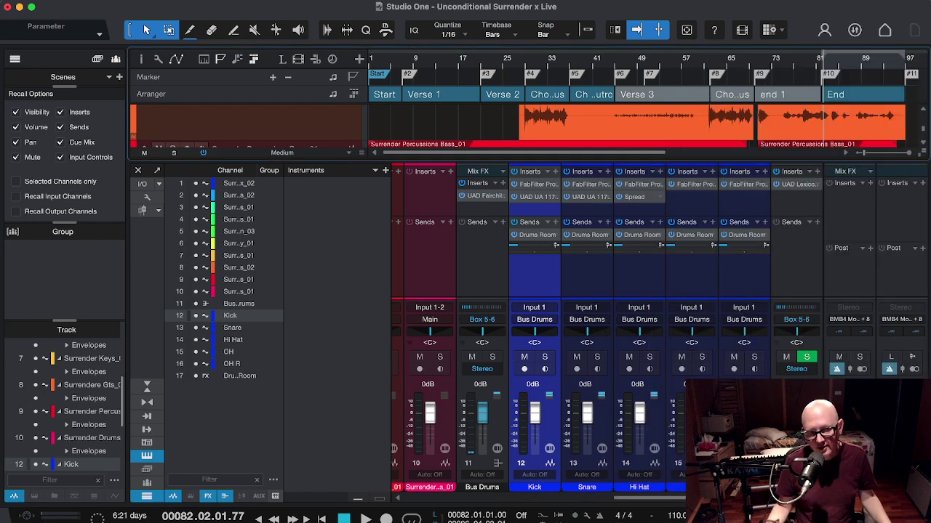